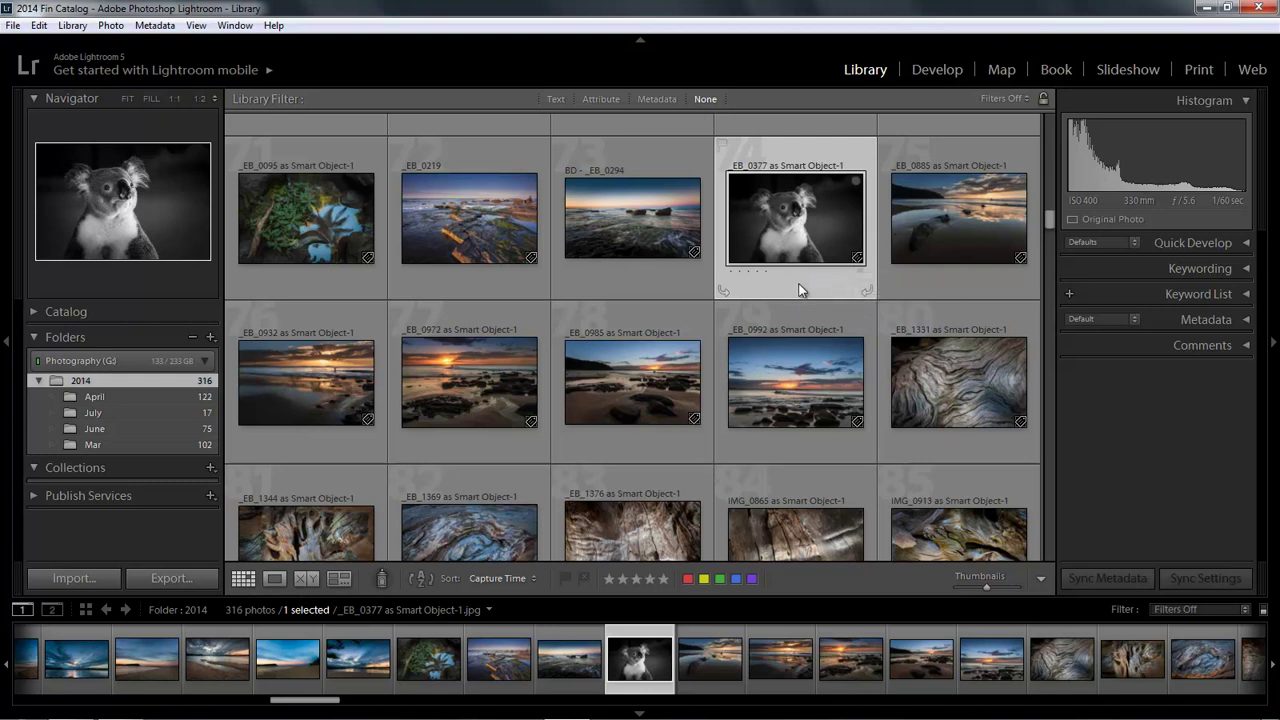
- Rename the selected black-and-white koala photo's file to Koala in its metadata
click(1245, 320)
click(1193, 308)
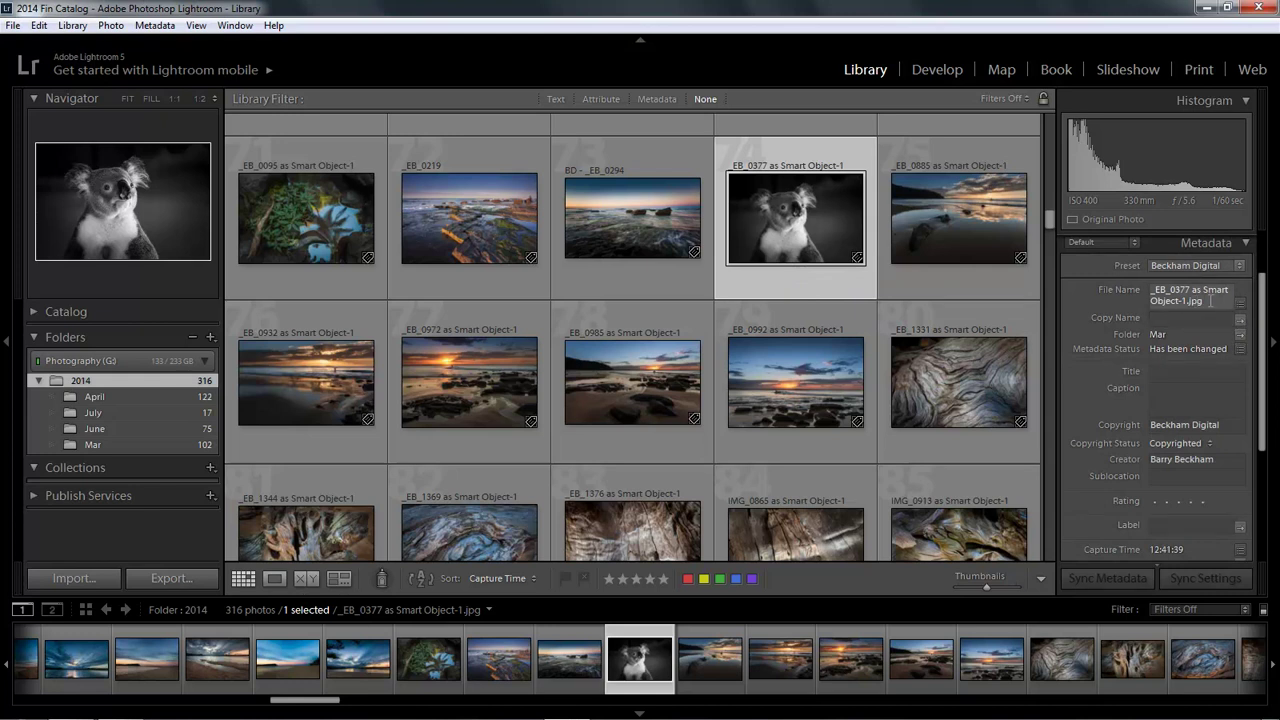
key(ctrl+a)
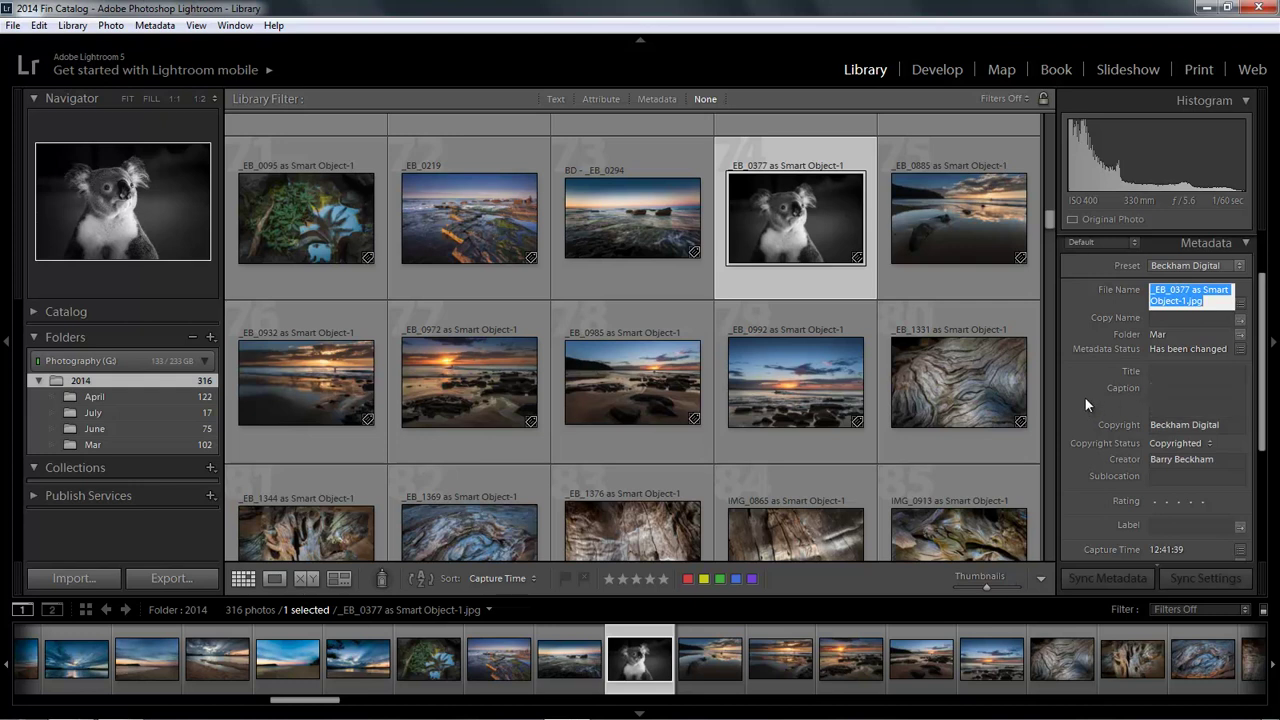
text(Loala)
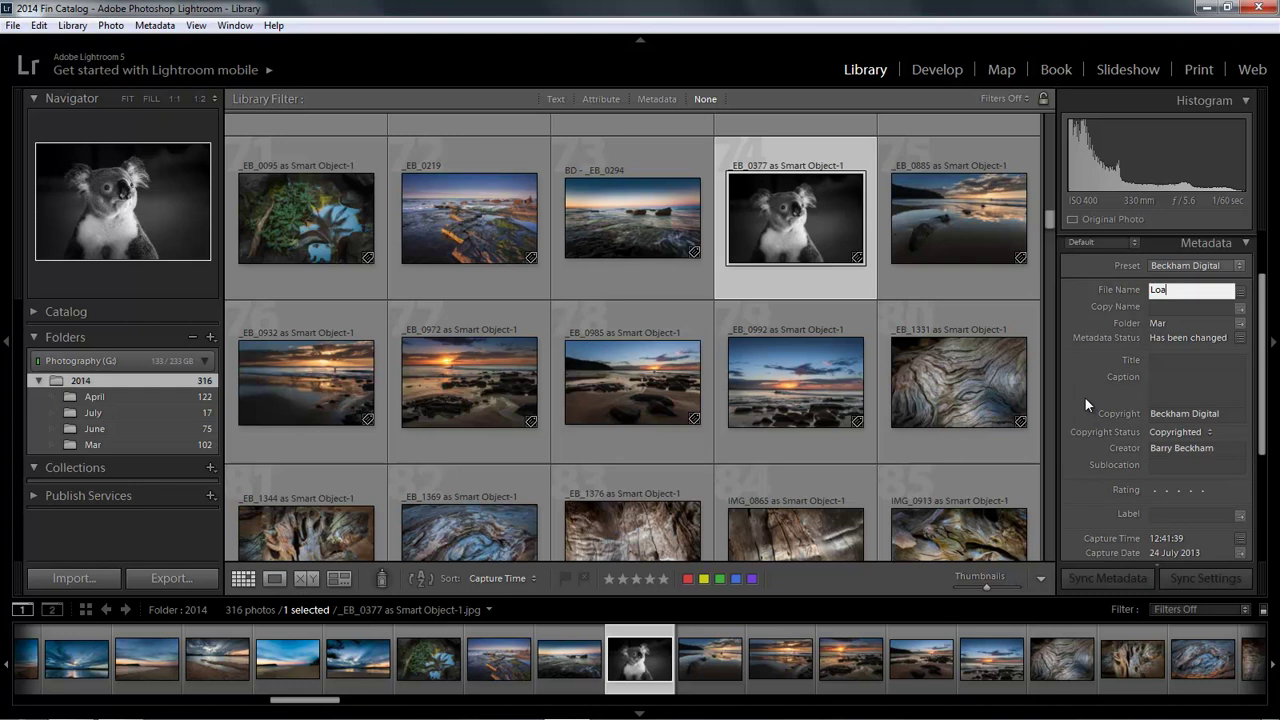
key(BackSpace)
key(BackSpace)
key(BackSpace)
key(BackSpace)
key(BackSpace)
text(Koala)
key(Return)
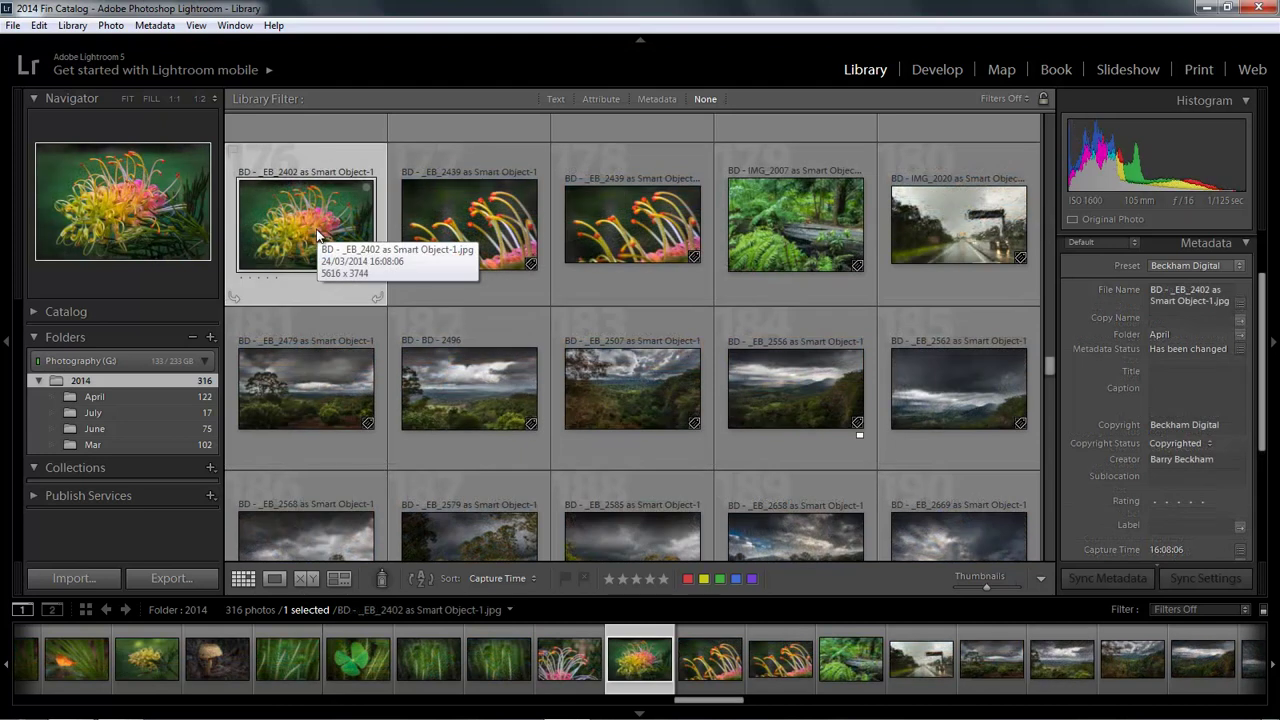
- Rename the yellow and pink flower photo "BD - _EB_2402 as Smart Object-1" to Flower and advance to the next photo
drag(320, 236, 346, 287)
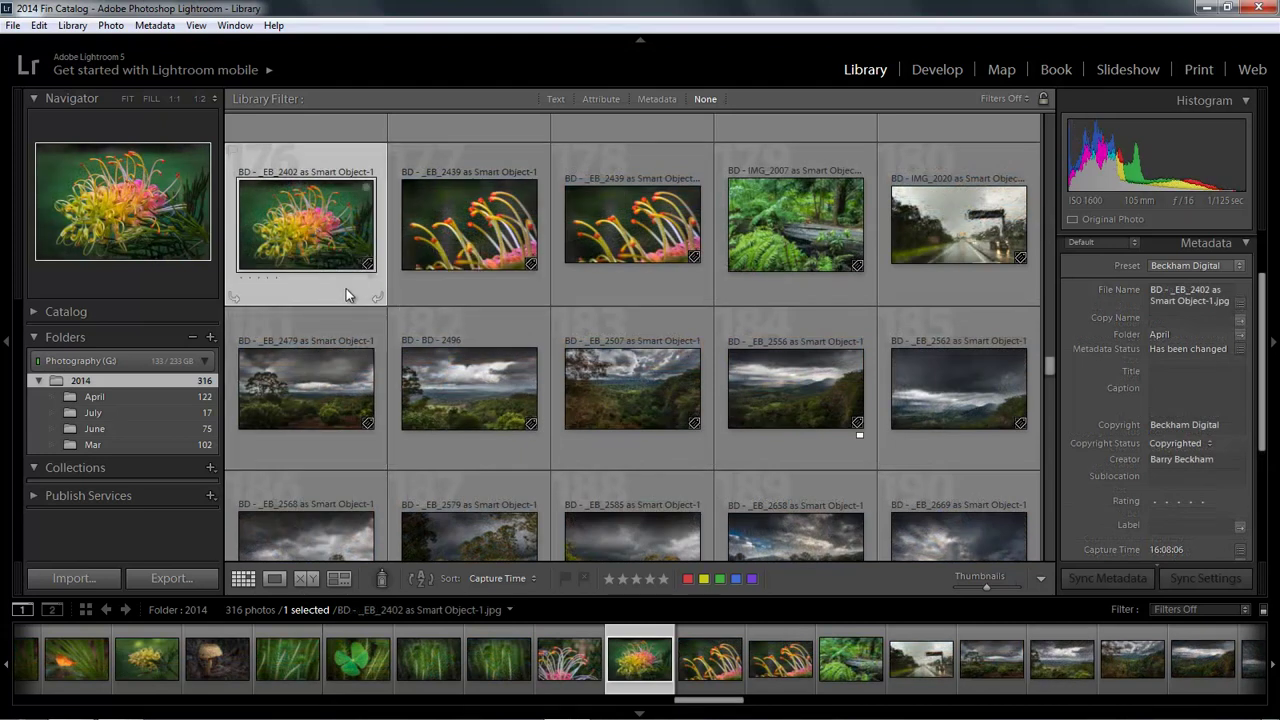
click(458, 243)
key(Right)
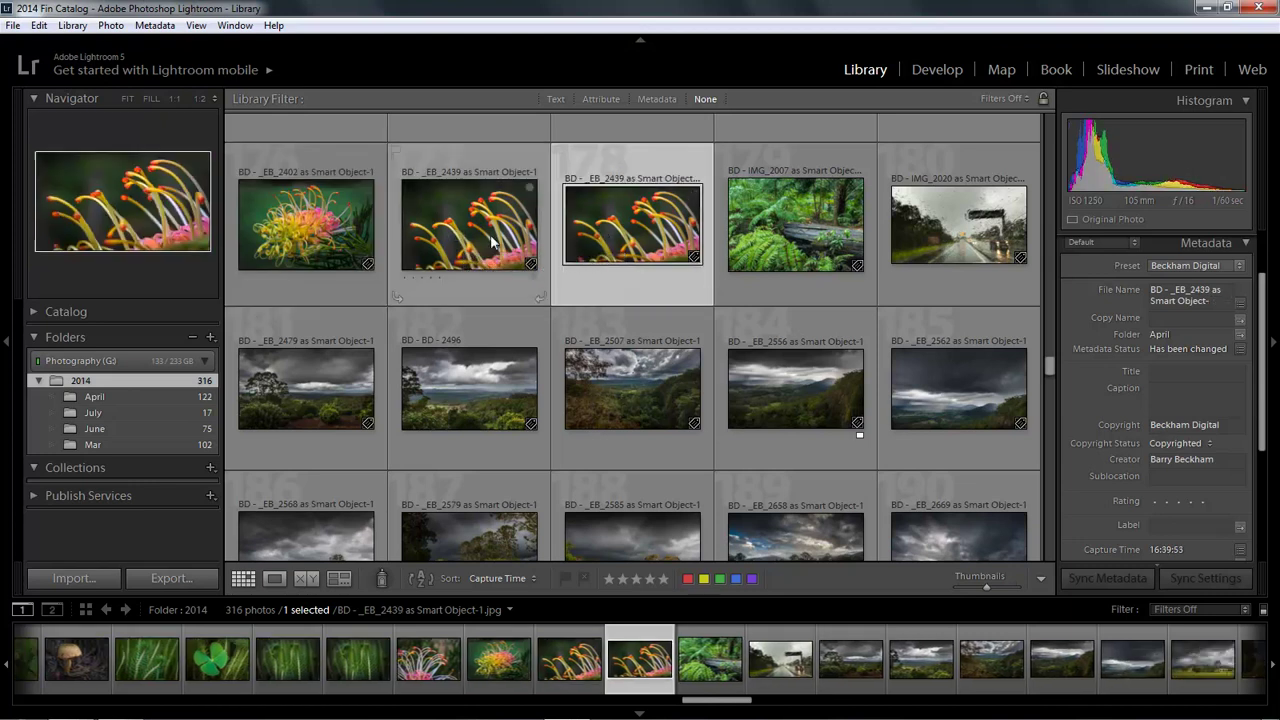
key(Left)
key(Left)
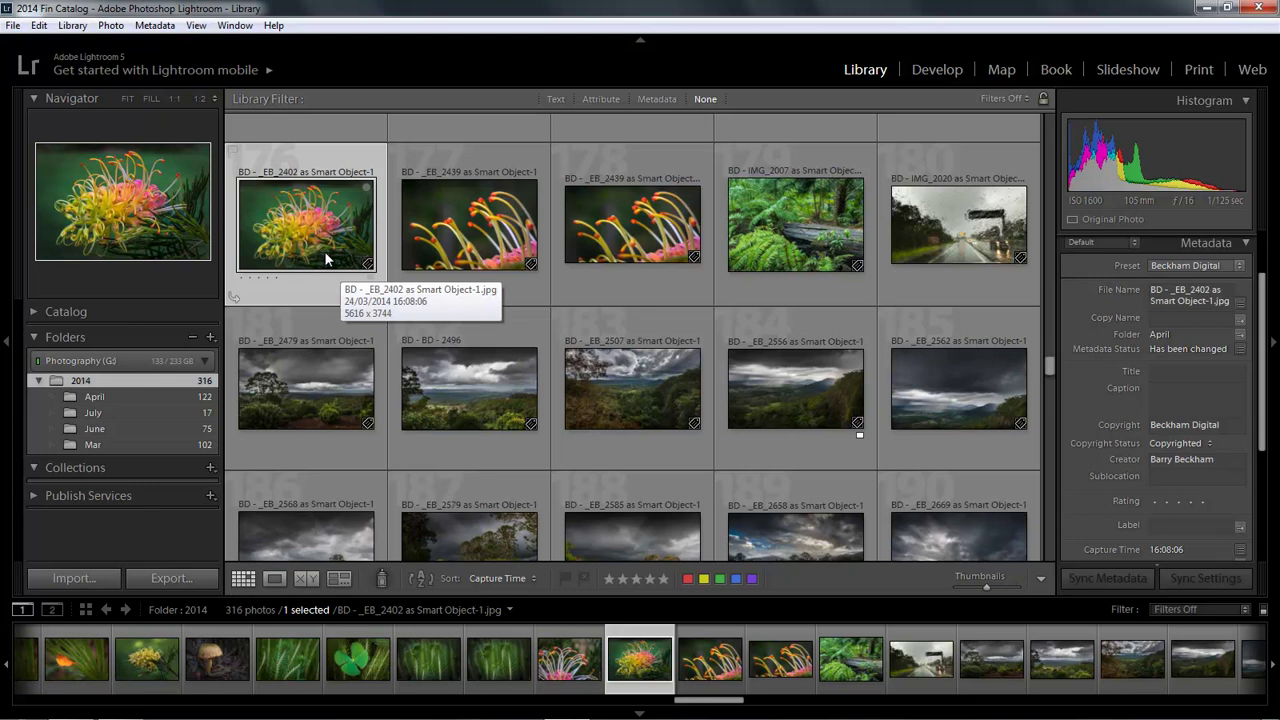
click(1222, 309)
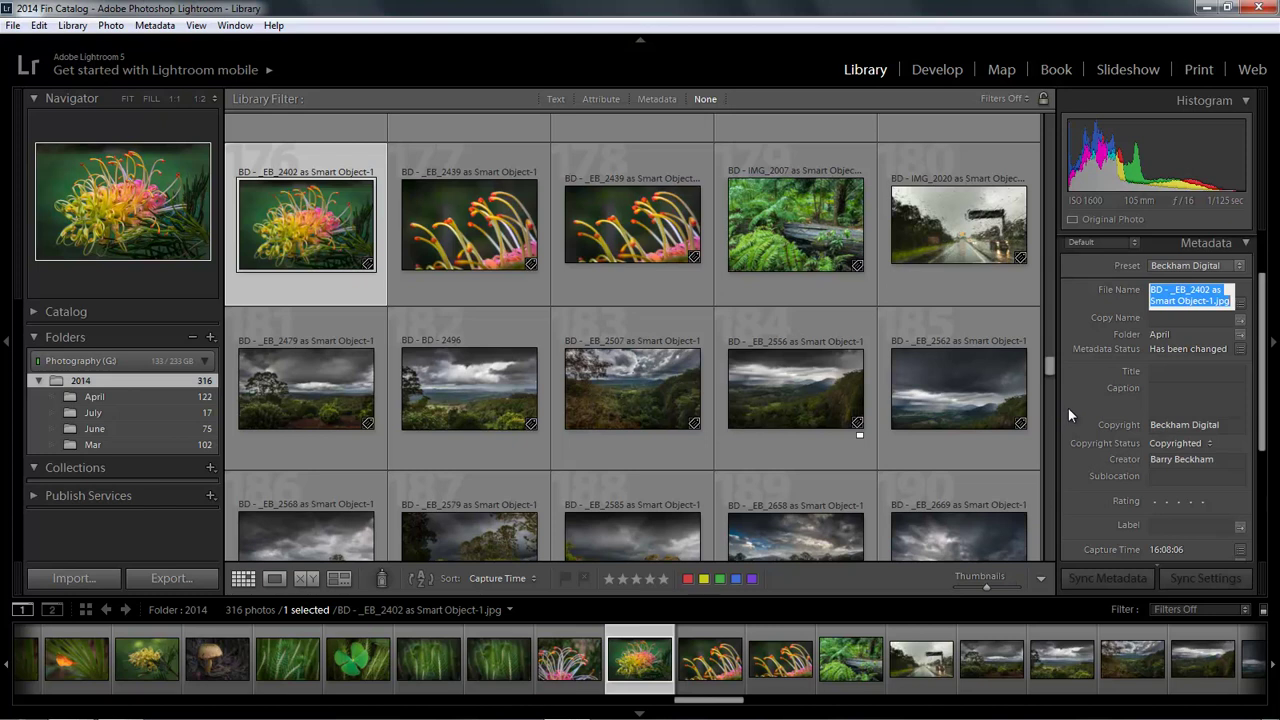
text(Flo)
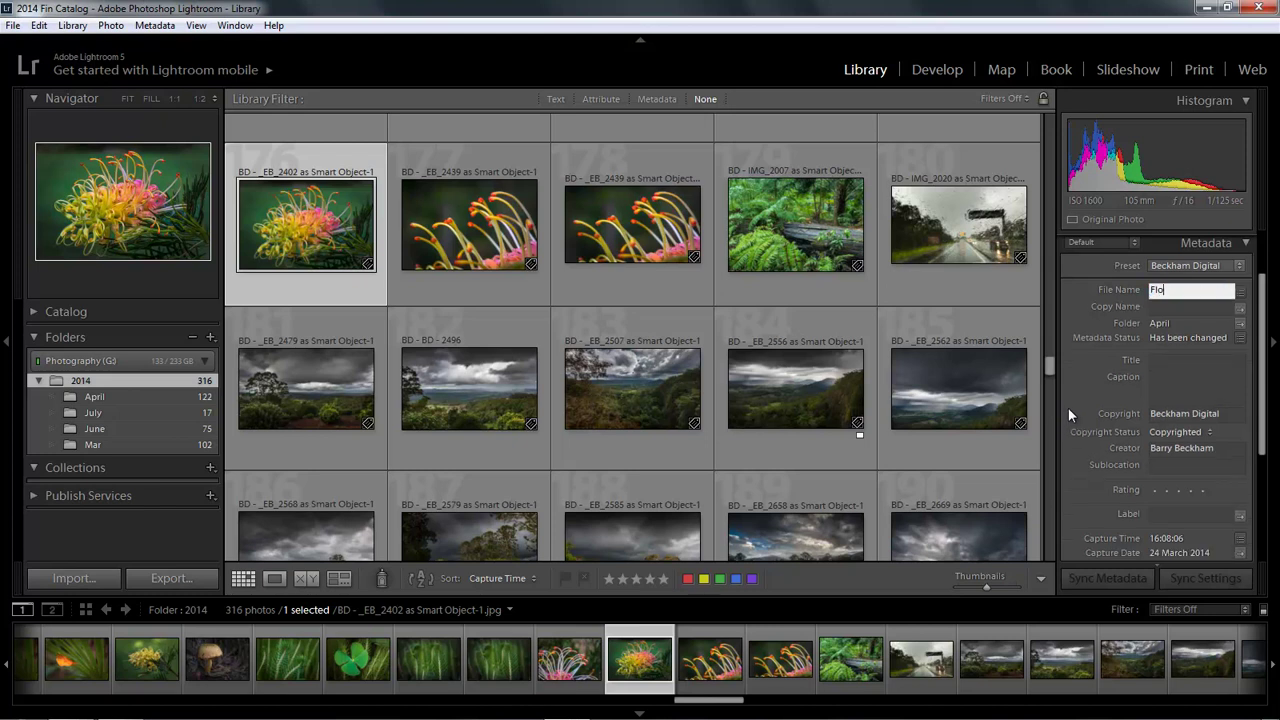
text(wer)
key(ctrl+Right)
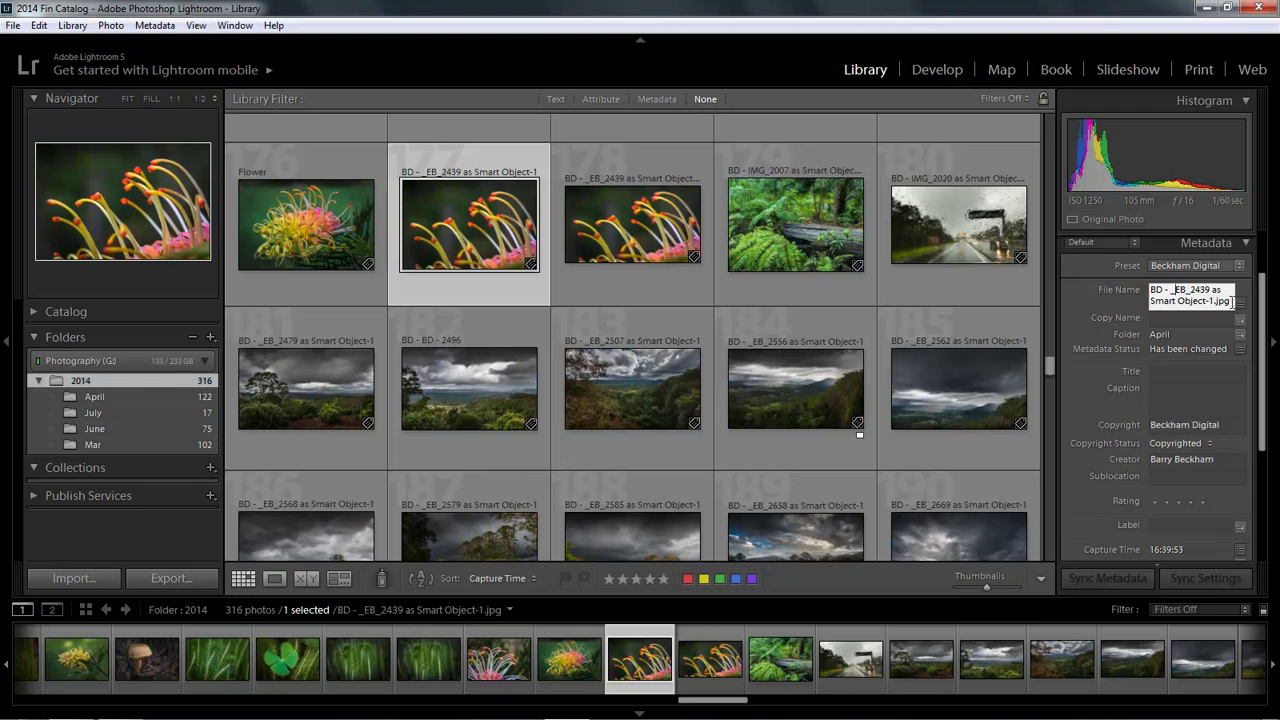
- Replace the file name of the first "BD - _EB_2439" flower photo with flower and advance to the next photo
key(ctrl+a)
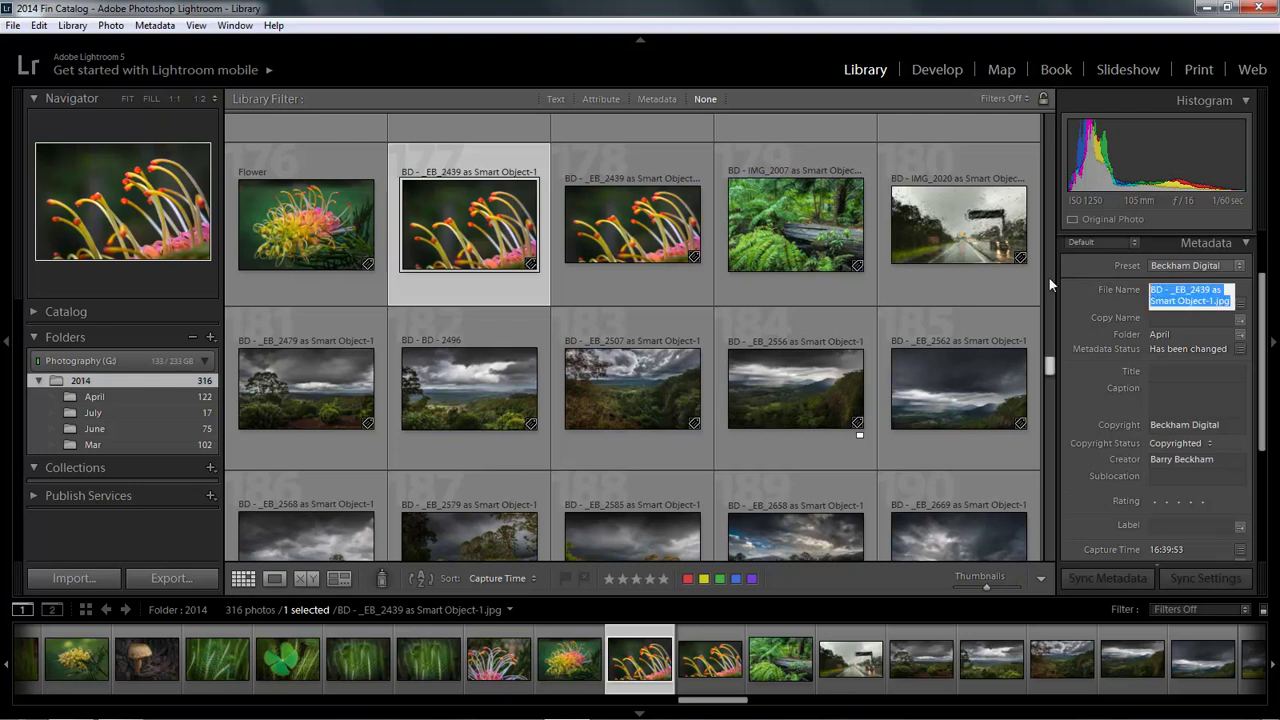
text(flower)
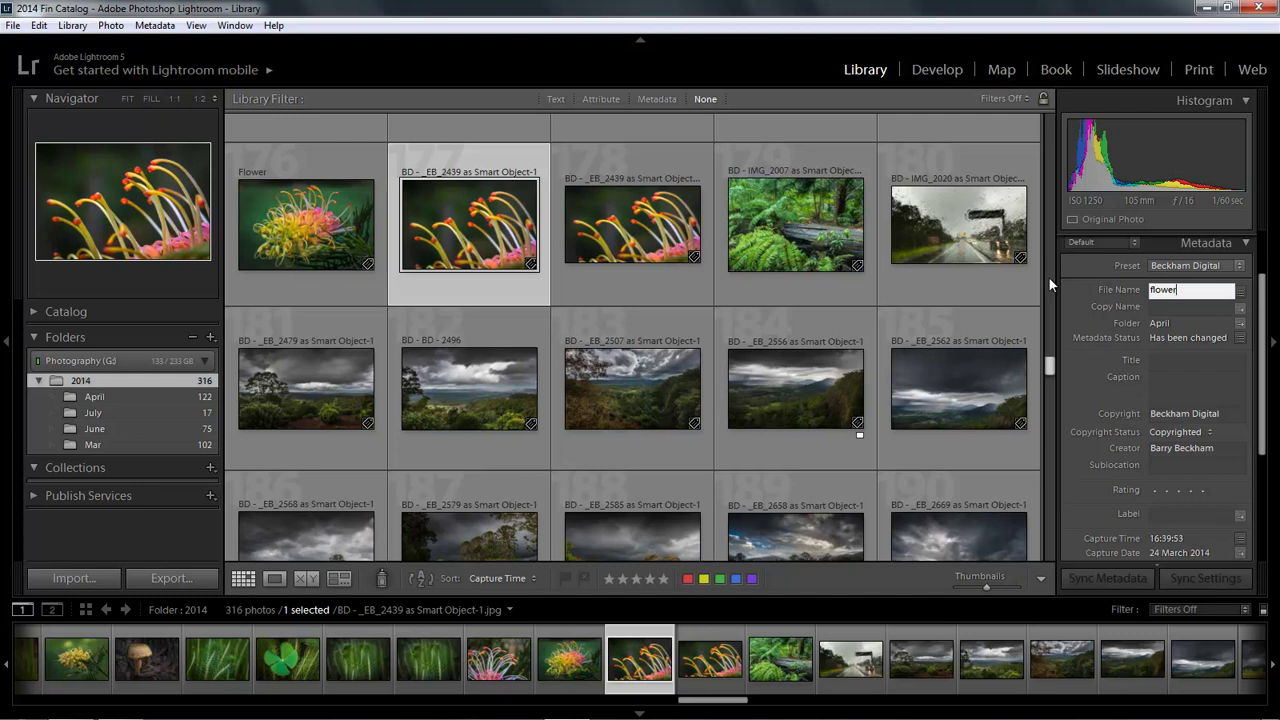
key(ctrl+Right)
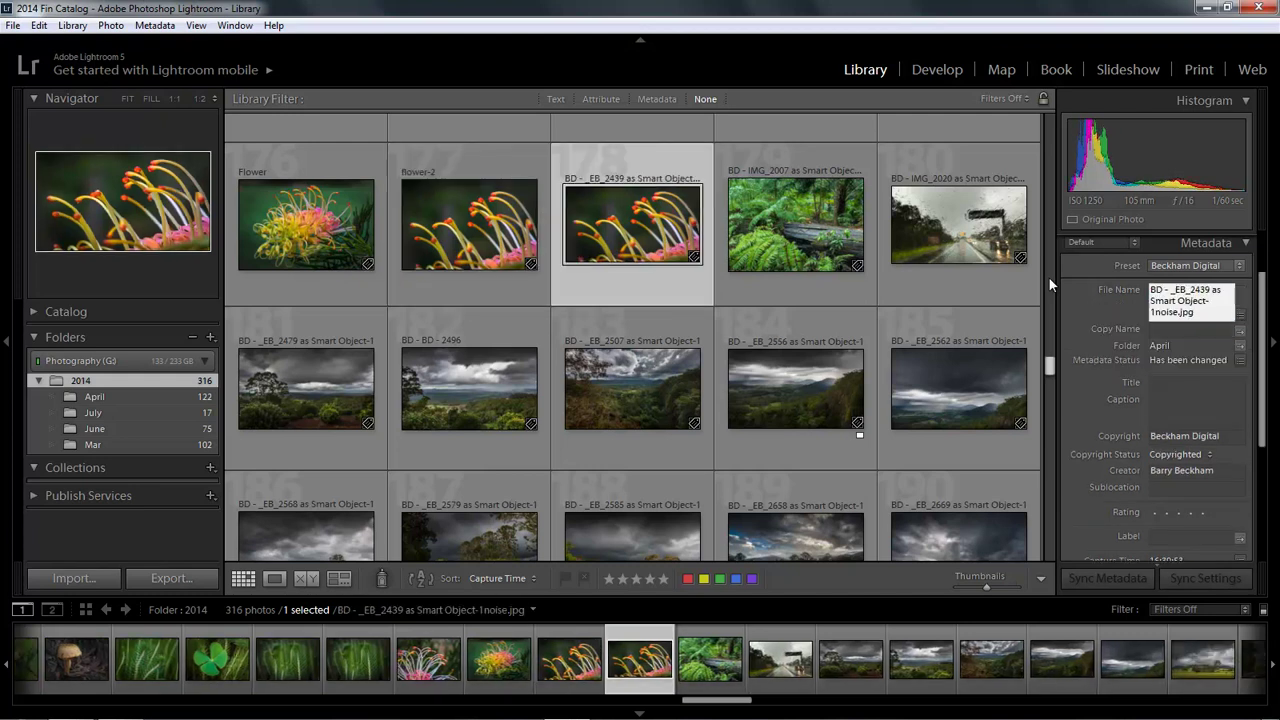
- Replace the file name of the "noise" version of the same flower photo with Flower and advance to the next photo
drag(1194, 314, 1053, 253)
text(Flower)
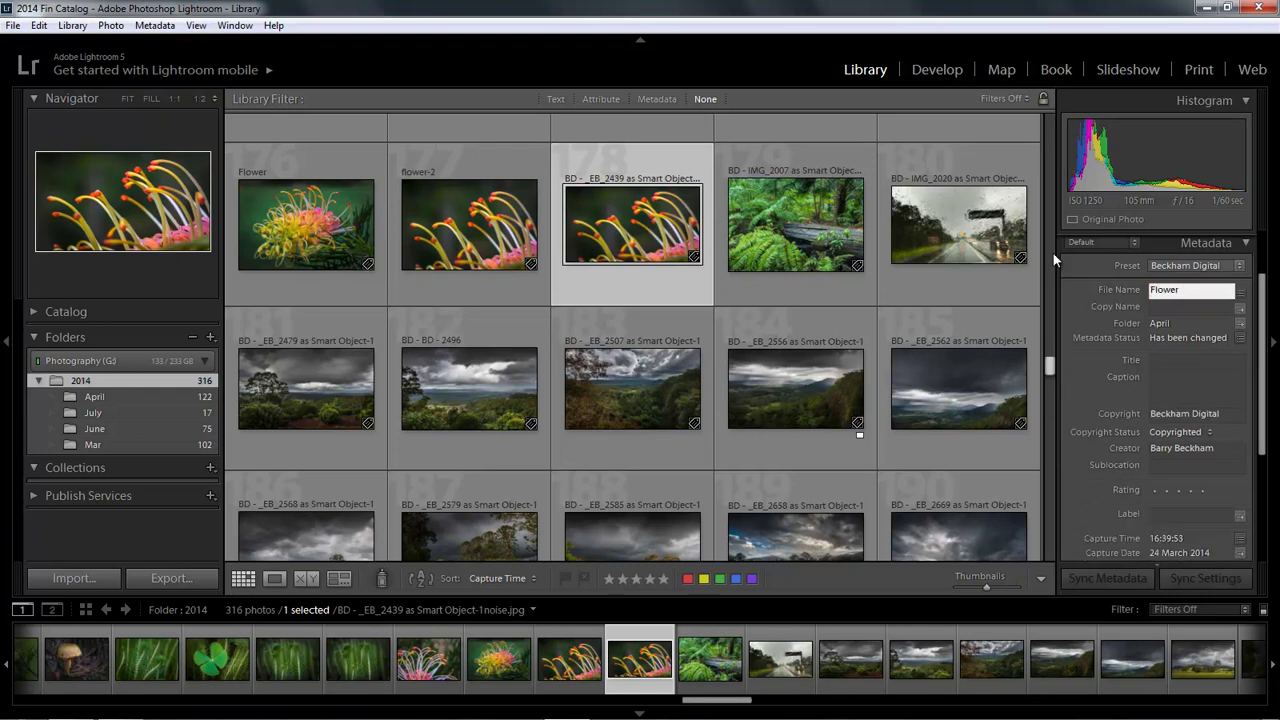
key(ctrl+Right)
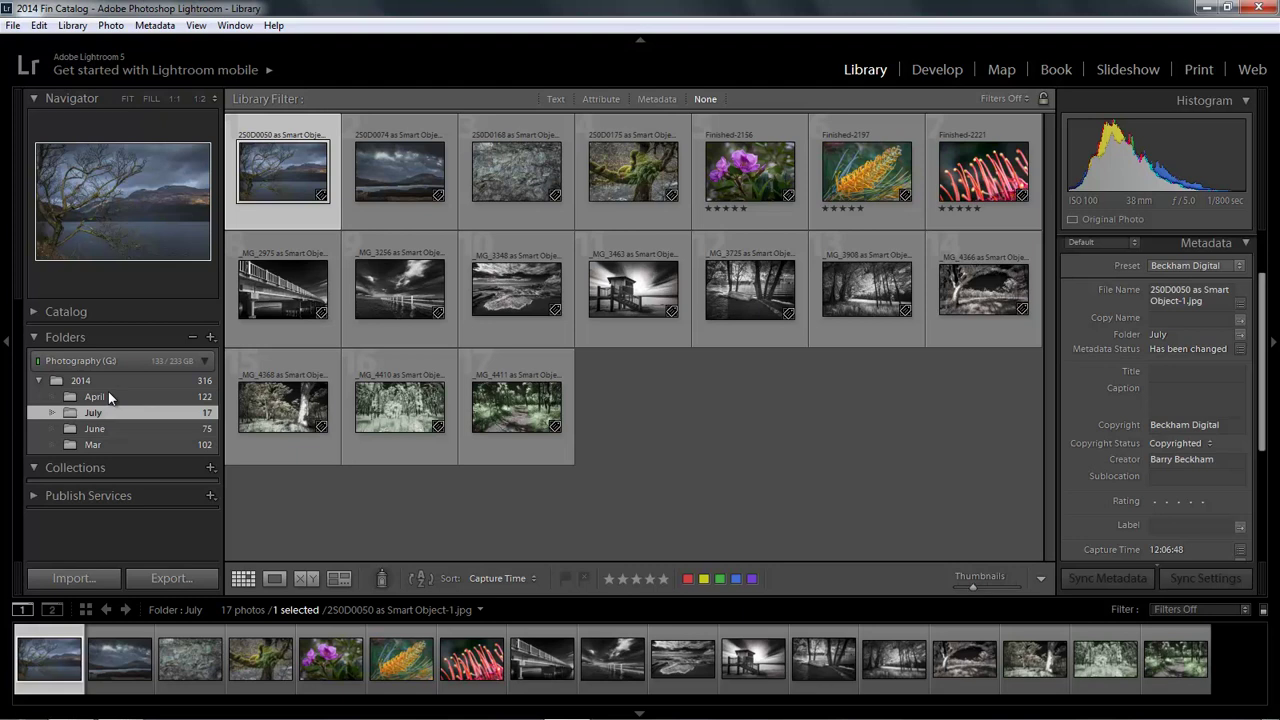
- Select all photos in the July folder and start a batch rename with the Custom Name - Sequence naming scheme
key(ctrl+a)
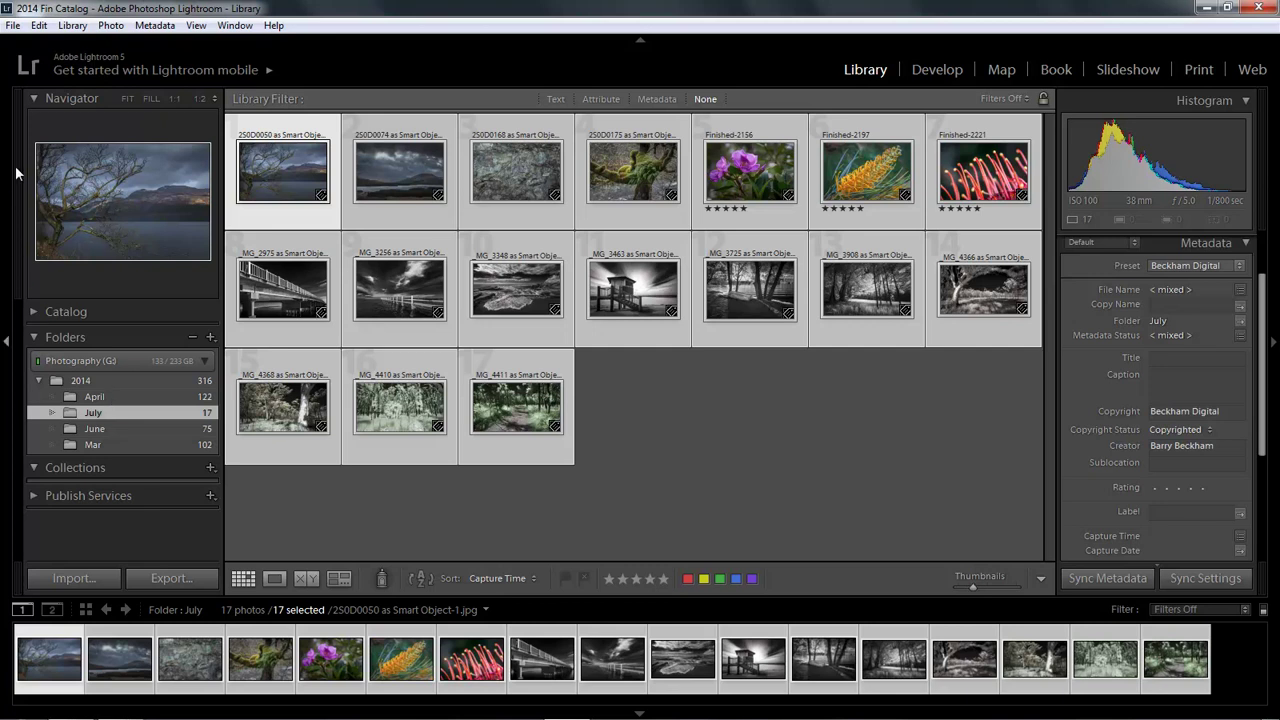
click(76, 26)
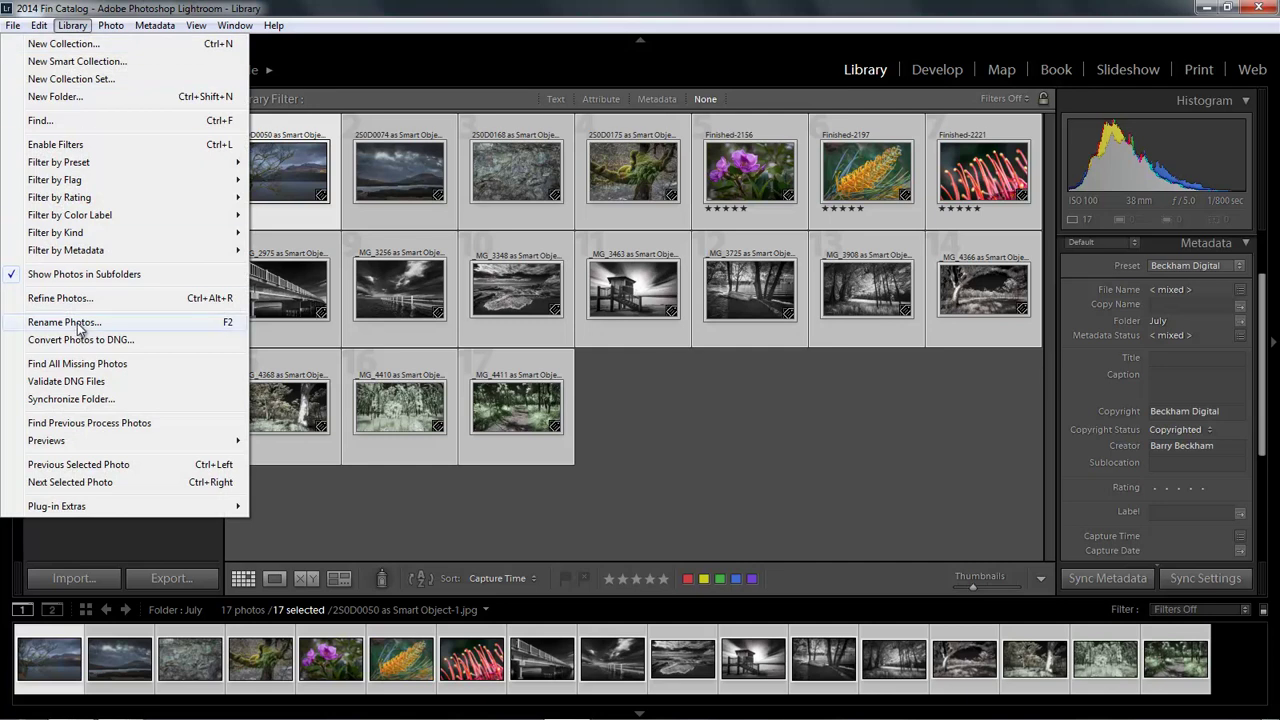
click(231, 325)
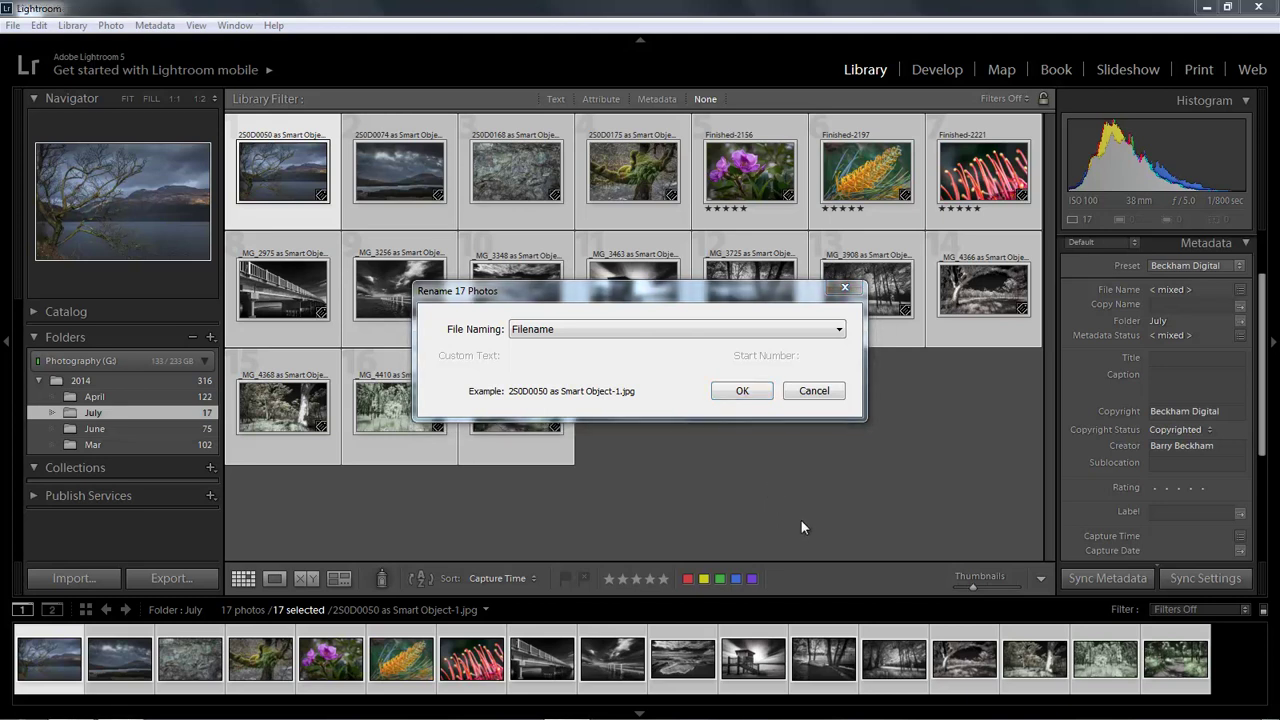
click(839, 334)
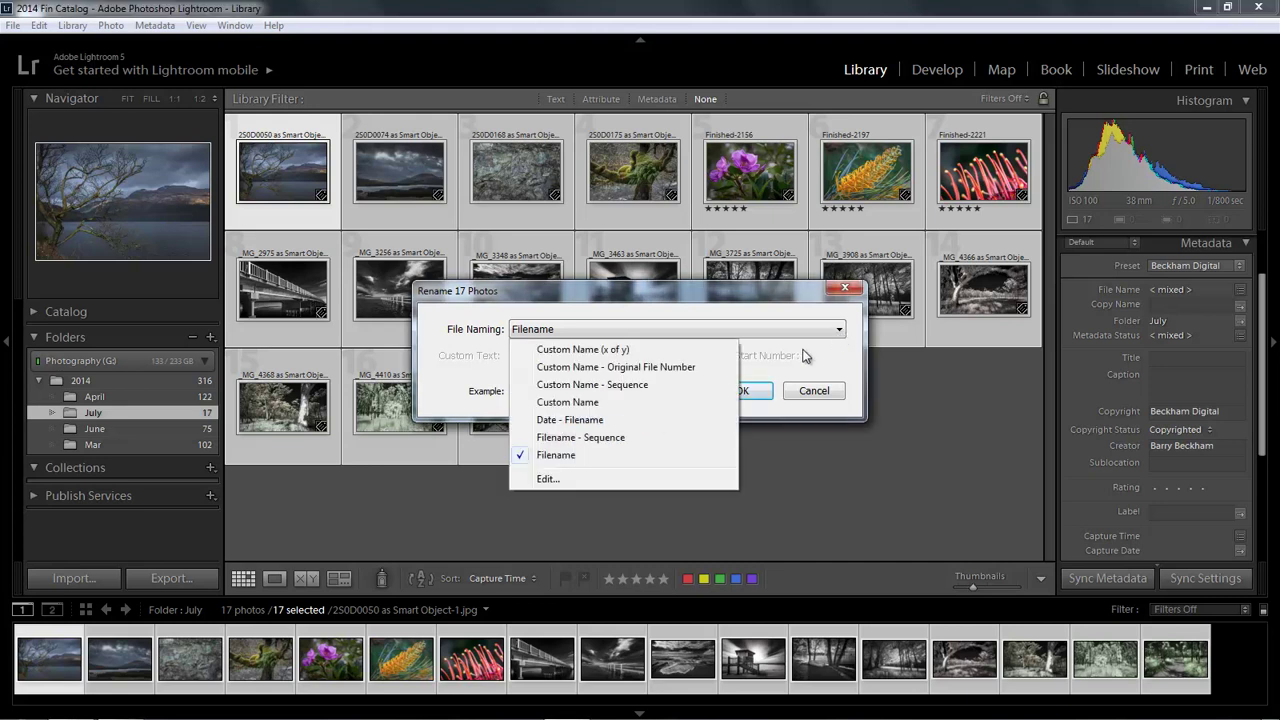
click(625, 387)
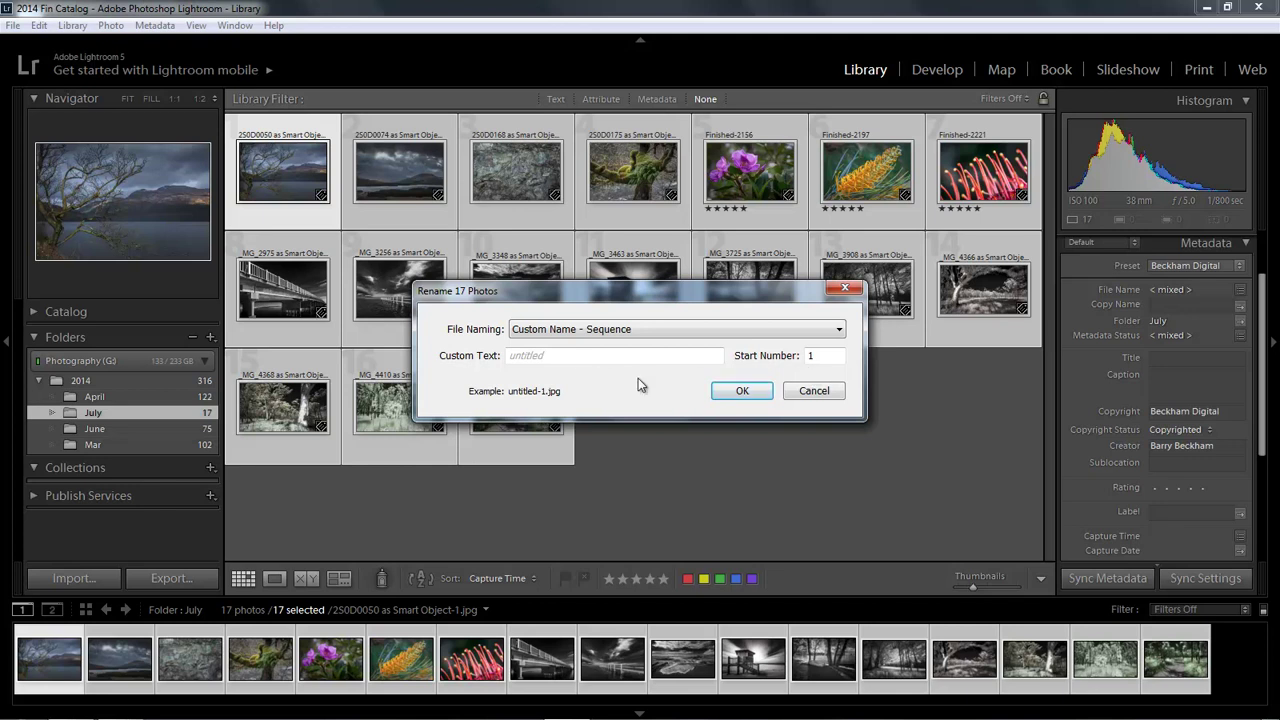
- Enter BD_Finished Images as the custom text for the July photos' new file names
click(564, 358)
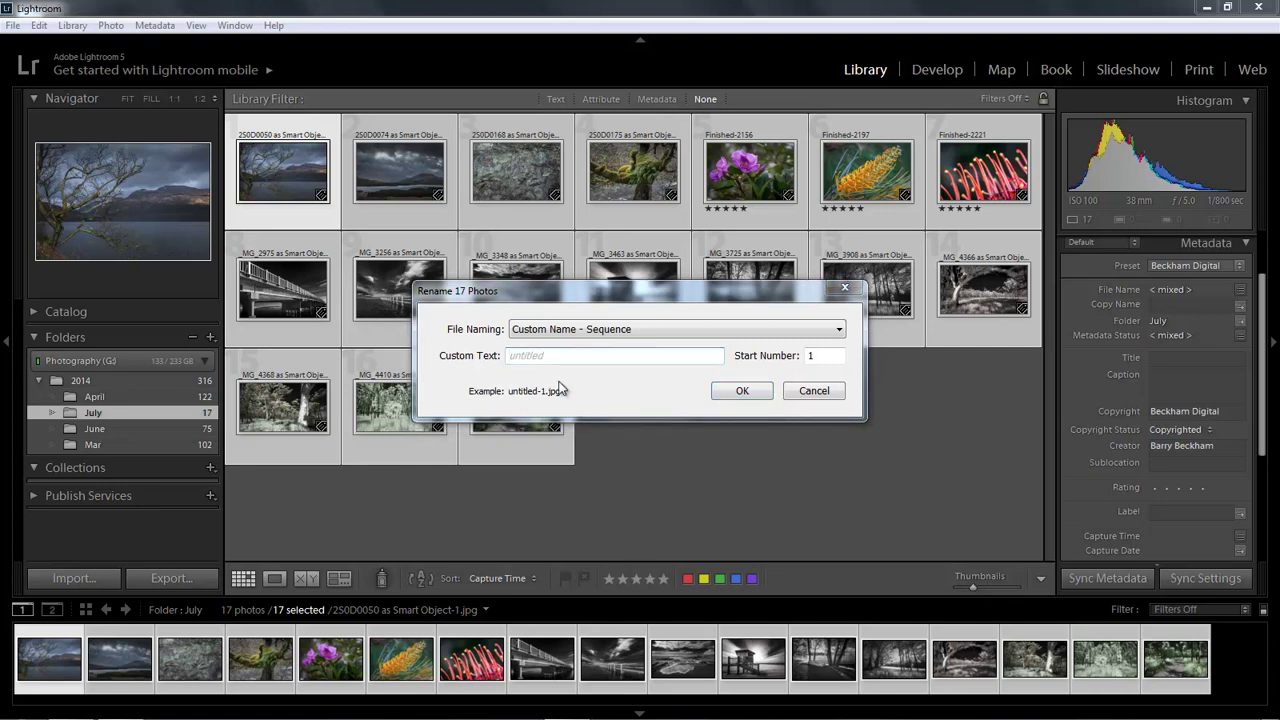
click(558, 357)
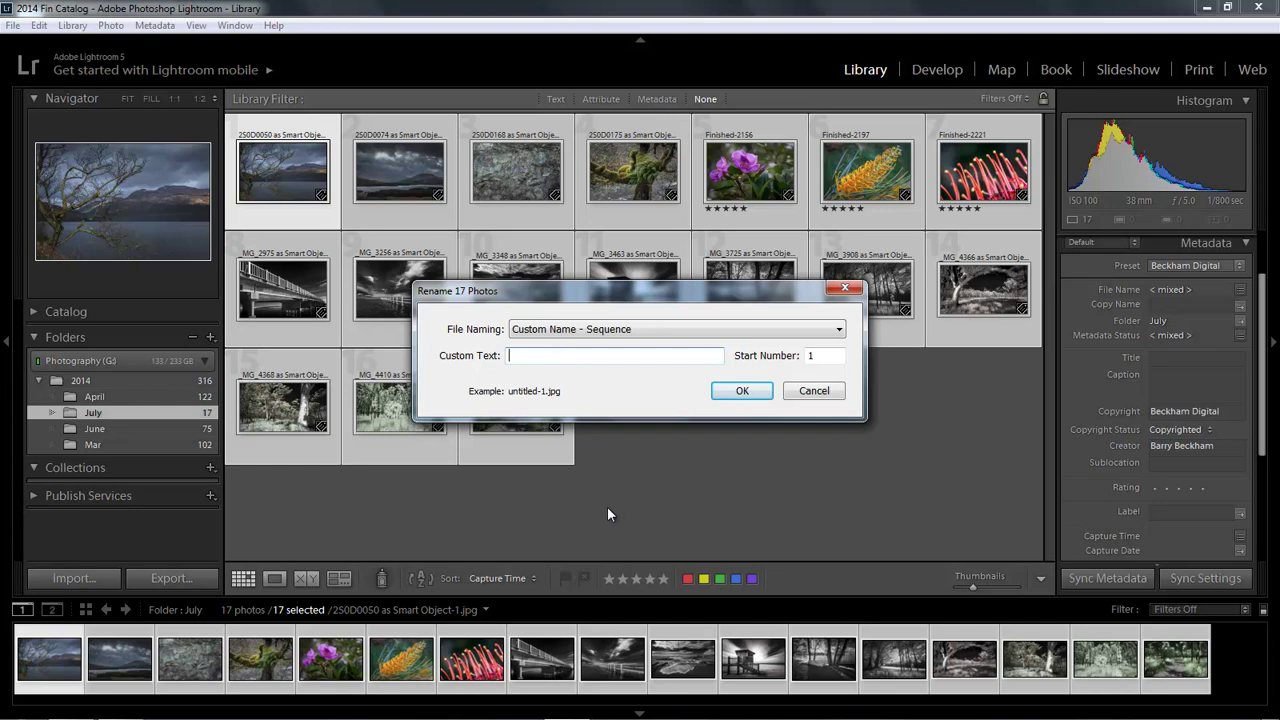
text(a)
key(BackSpace)
text(BD_Finished Imaged)
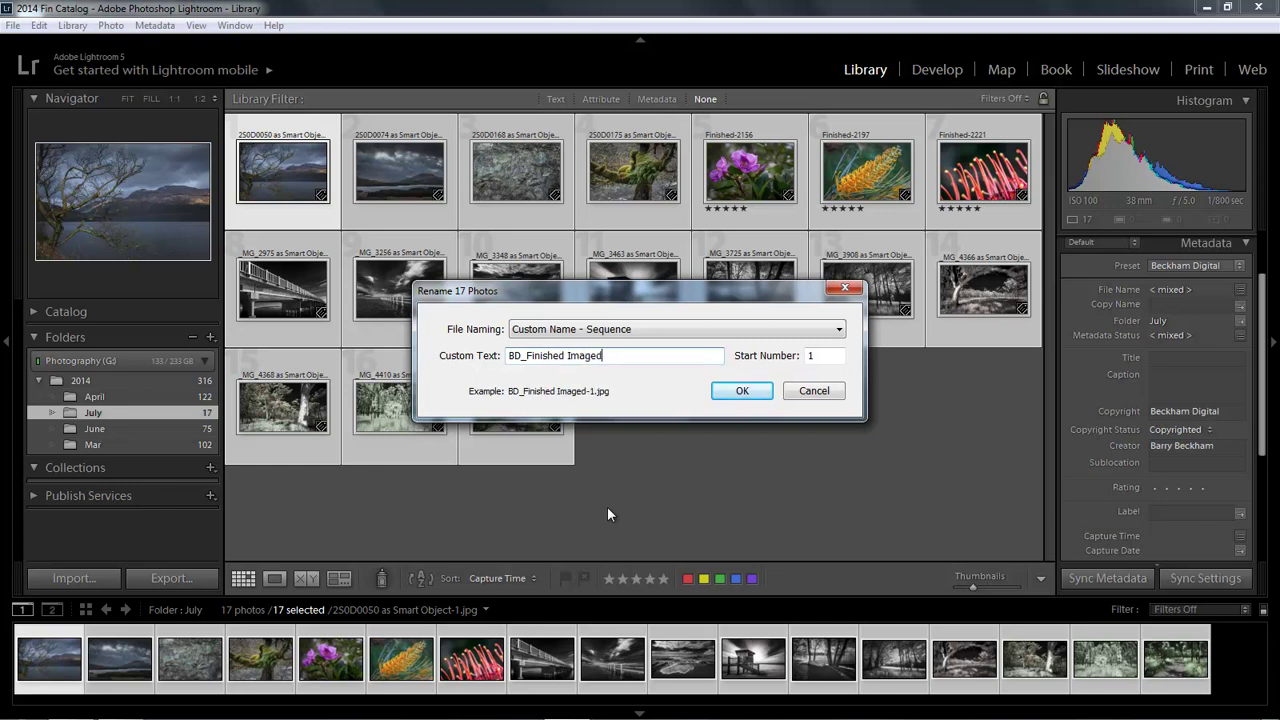
key(BackSpace)
text(s)
- Replace the underscore with a spaced hyphen, making the custom text BD - Finished Images, and apply the batch rename
click(524, 355)
key(Delete)
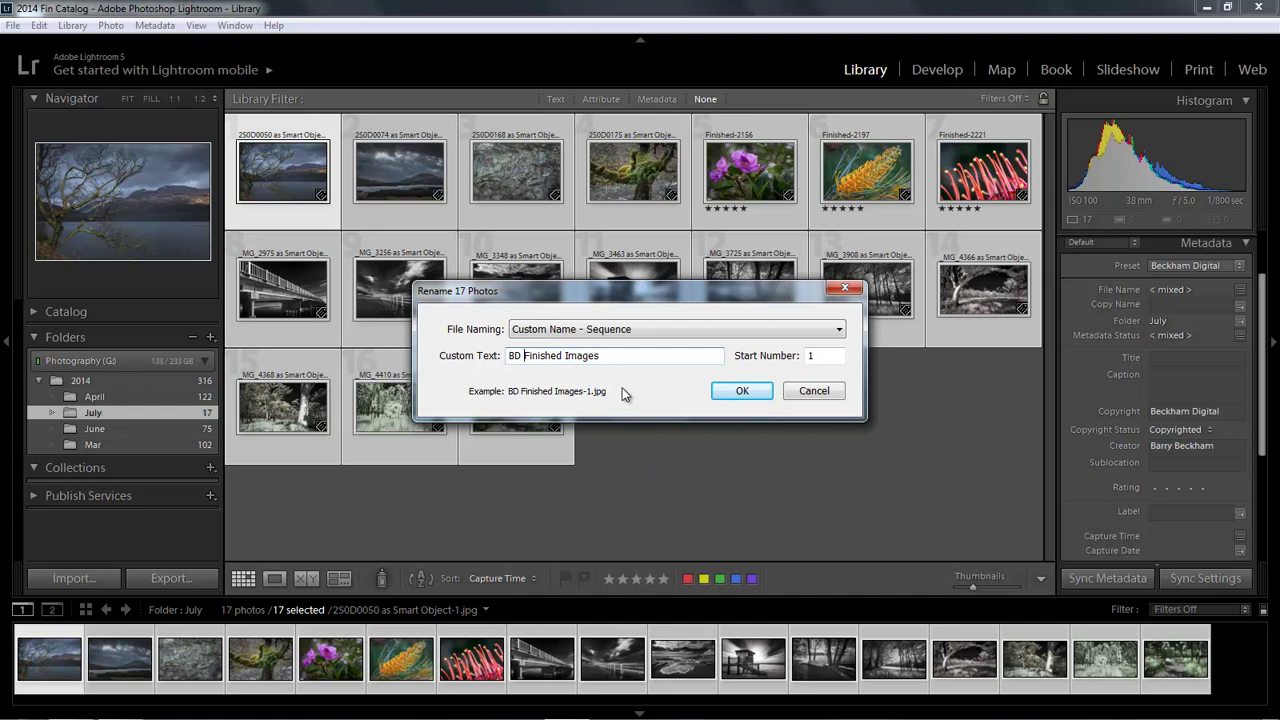
click(524, 356)
text(-)
key(Delete)
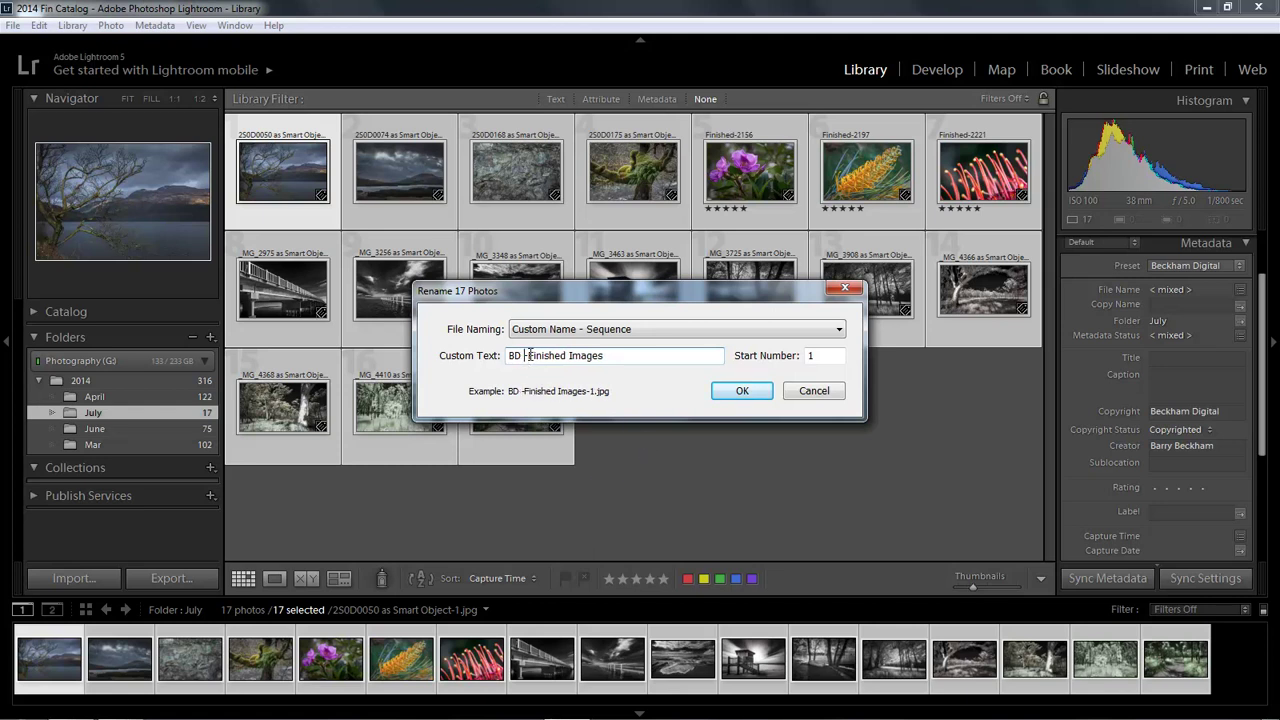
click(524, 359)
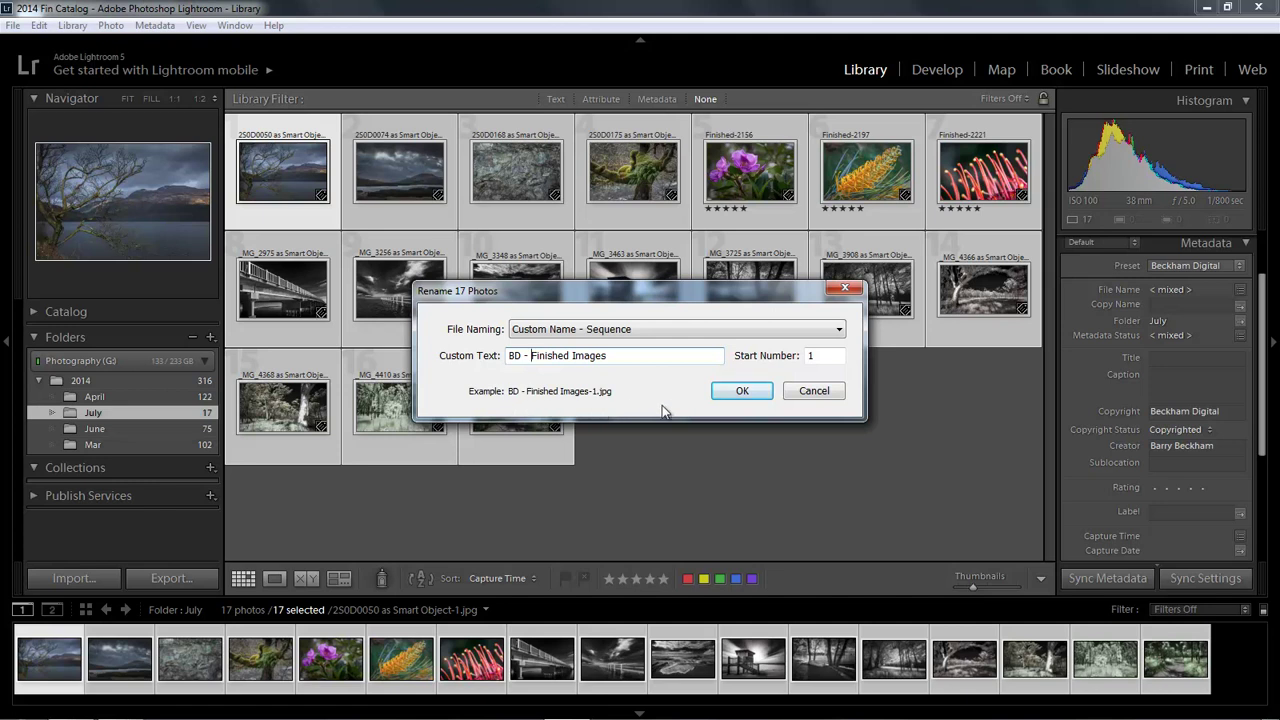
click(742, 391)
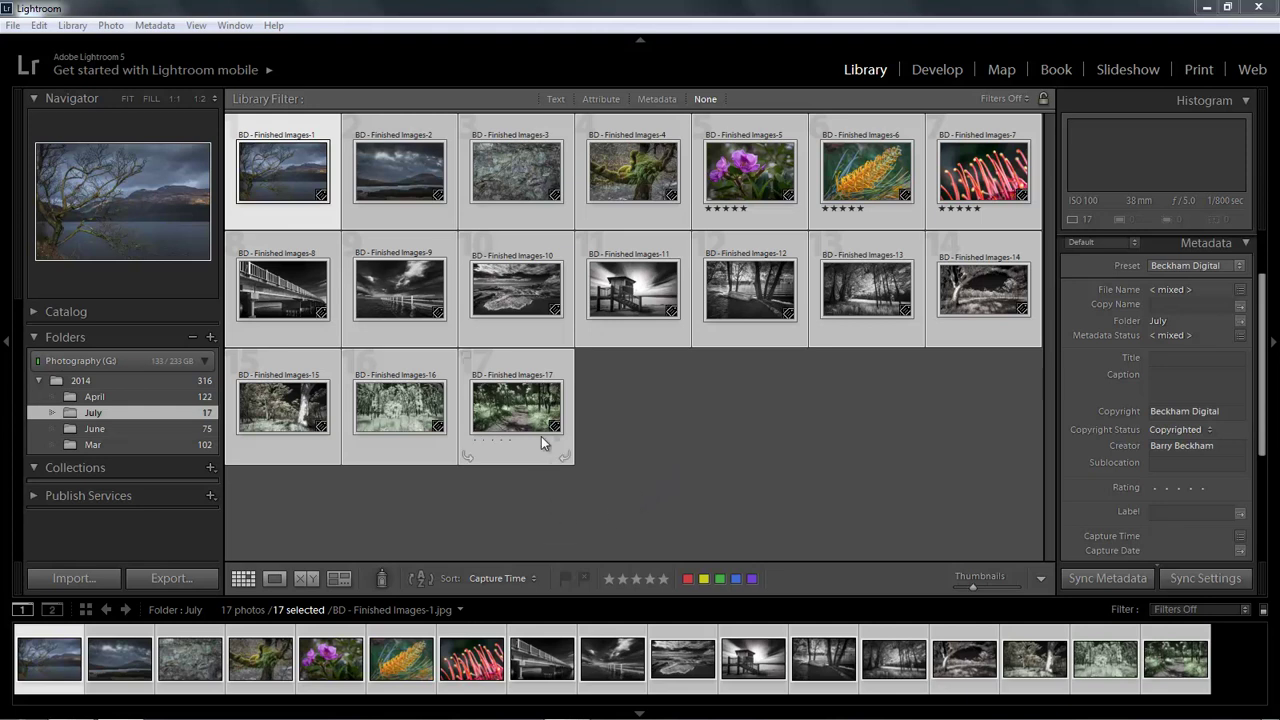
- Batch rename all photos in the June folder with the custom text BD - Finished Images and start number 18
click(170, 428)
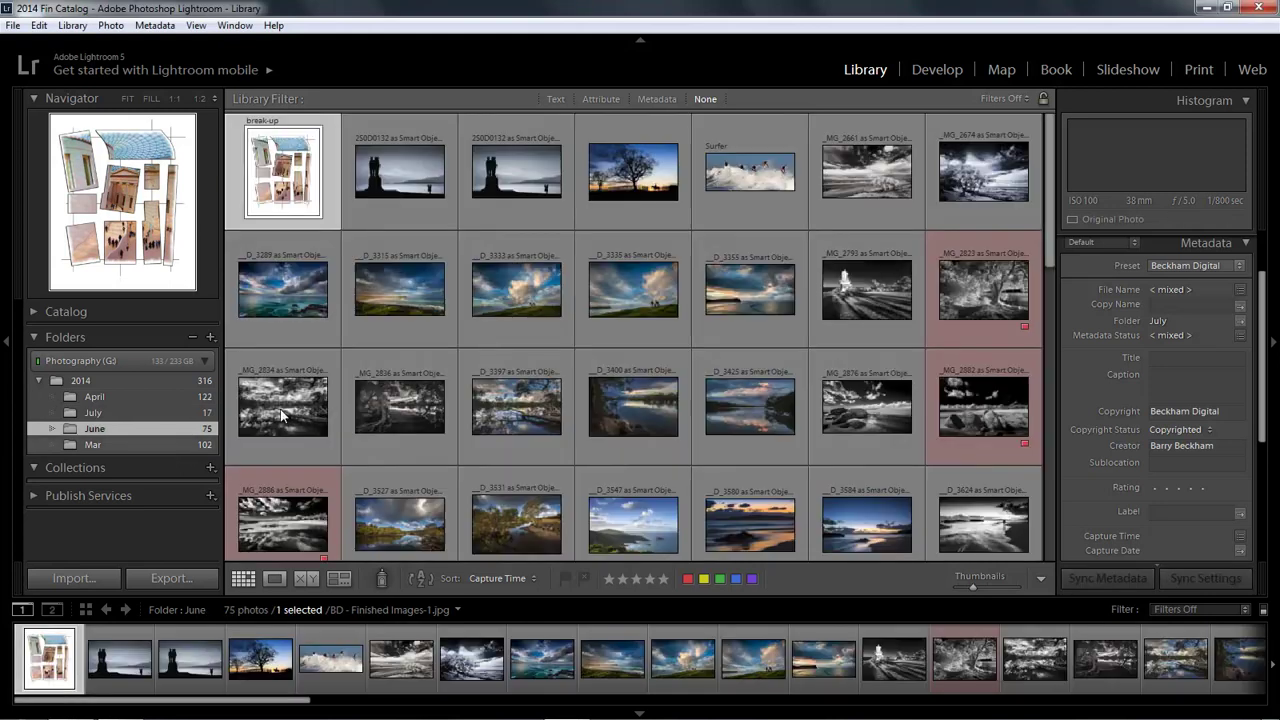
key(ctrl+a)
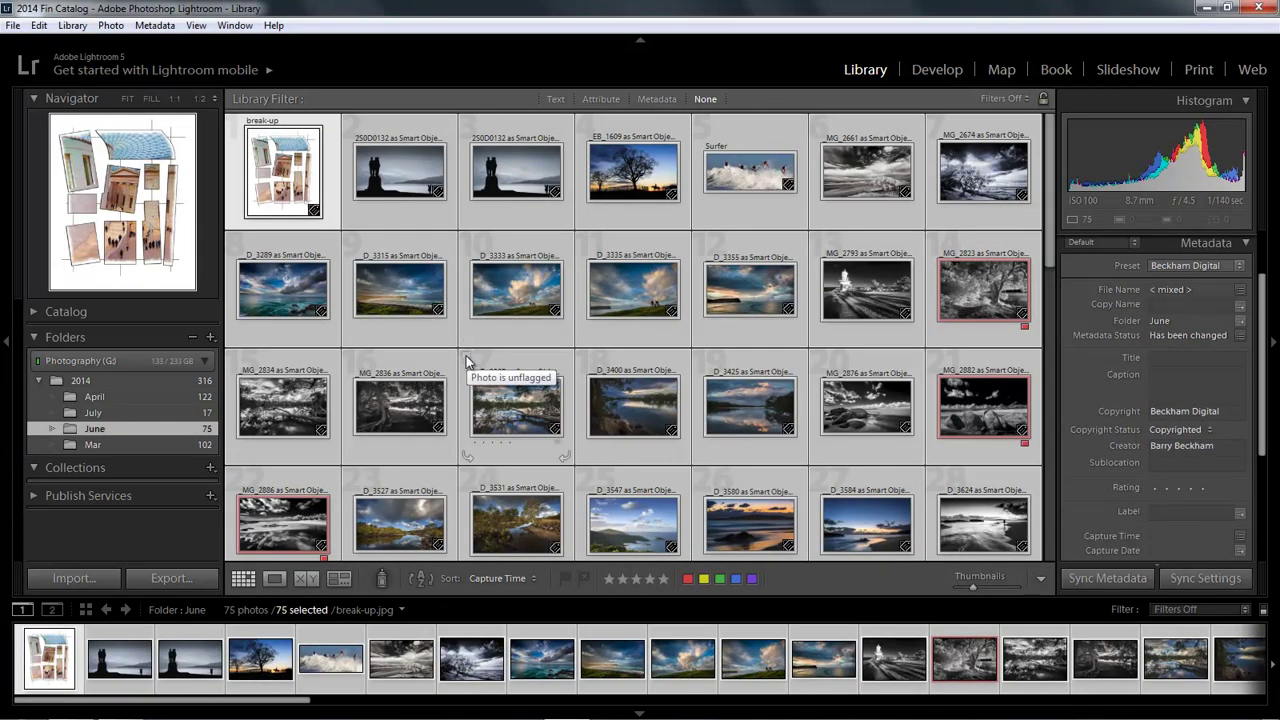
key(F2)
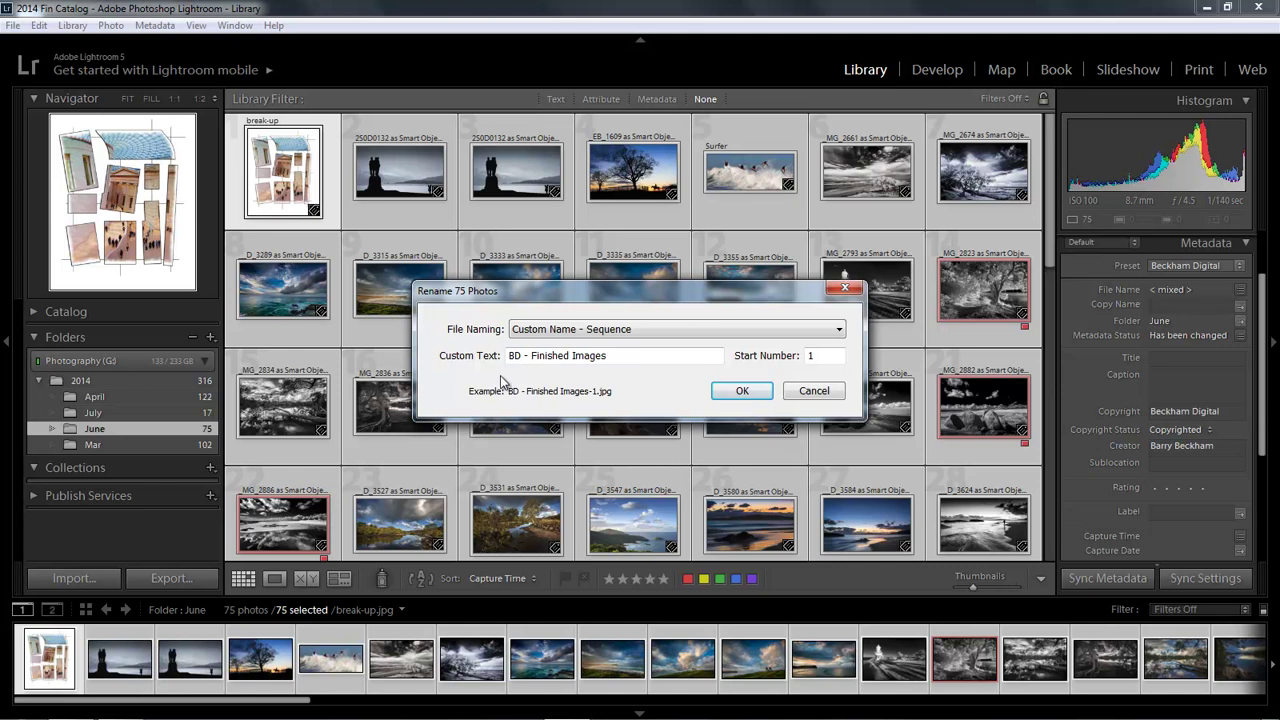
double_click(815, 356)
text(18)
click(740, 390)
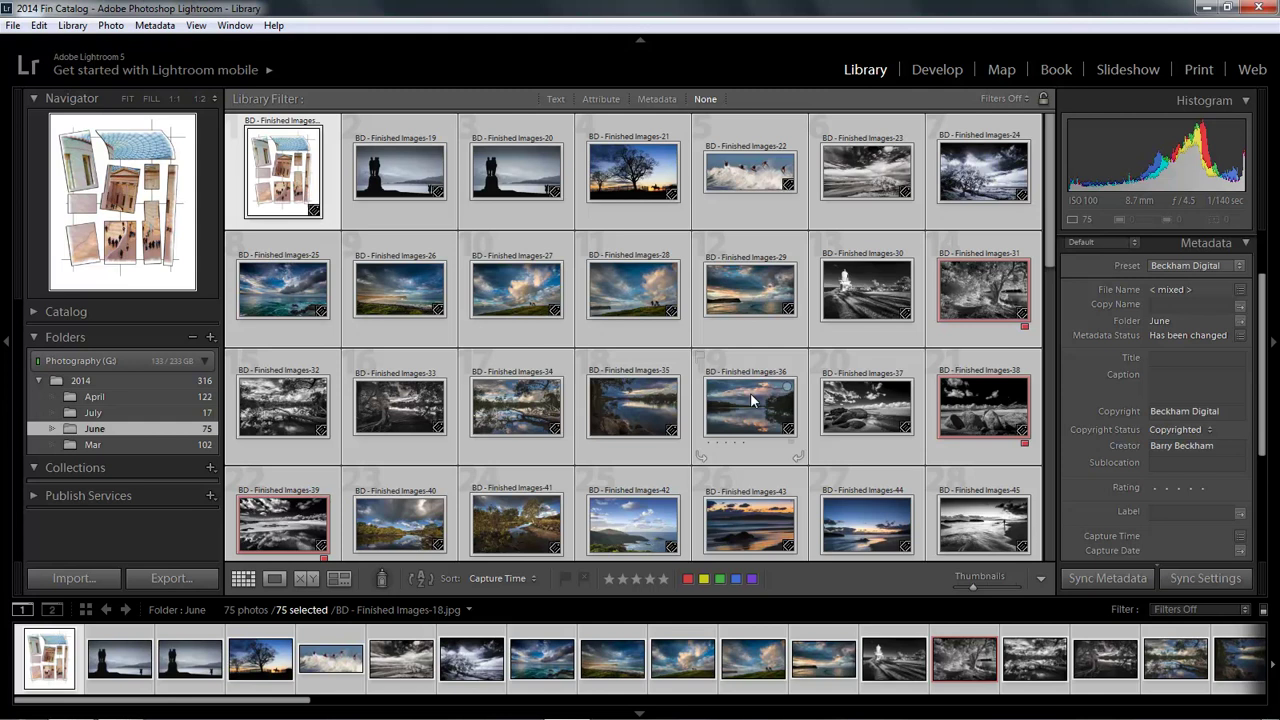
- Start a batch rename of all July folder photos and open the filename template editor
click(92, 412)
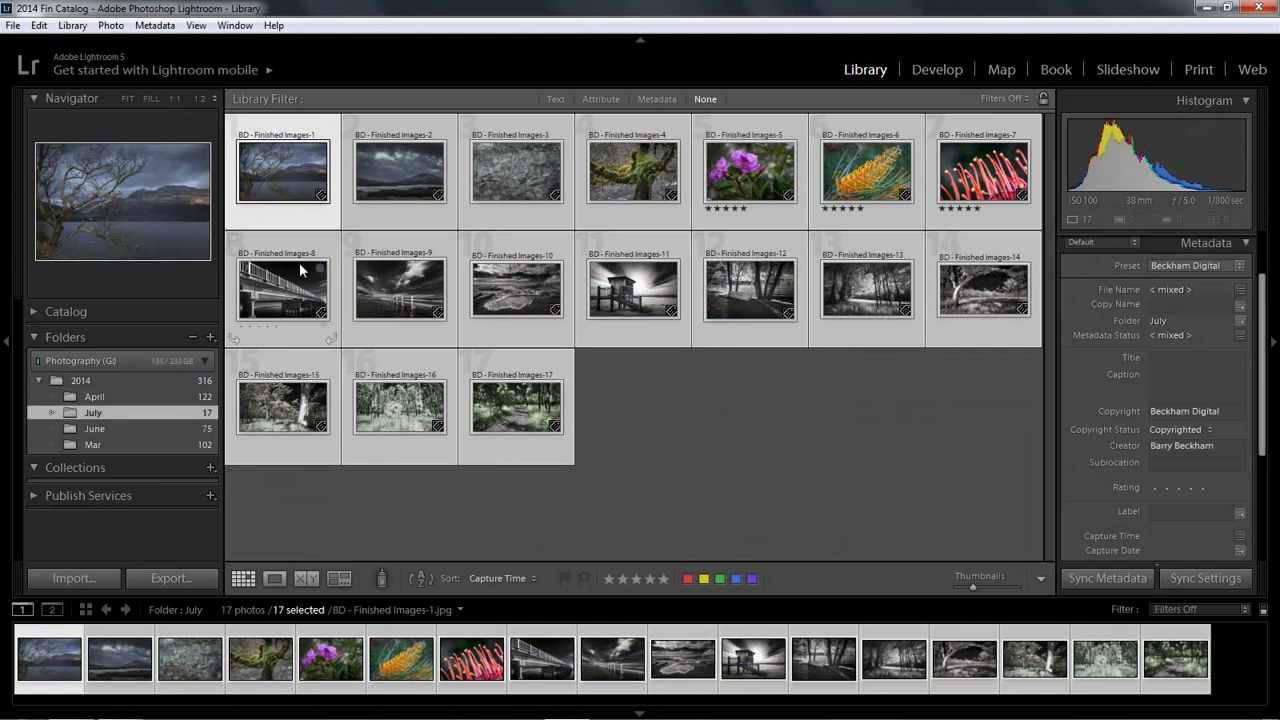
mouse_move(300, 272)
key(F2)
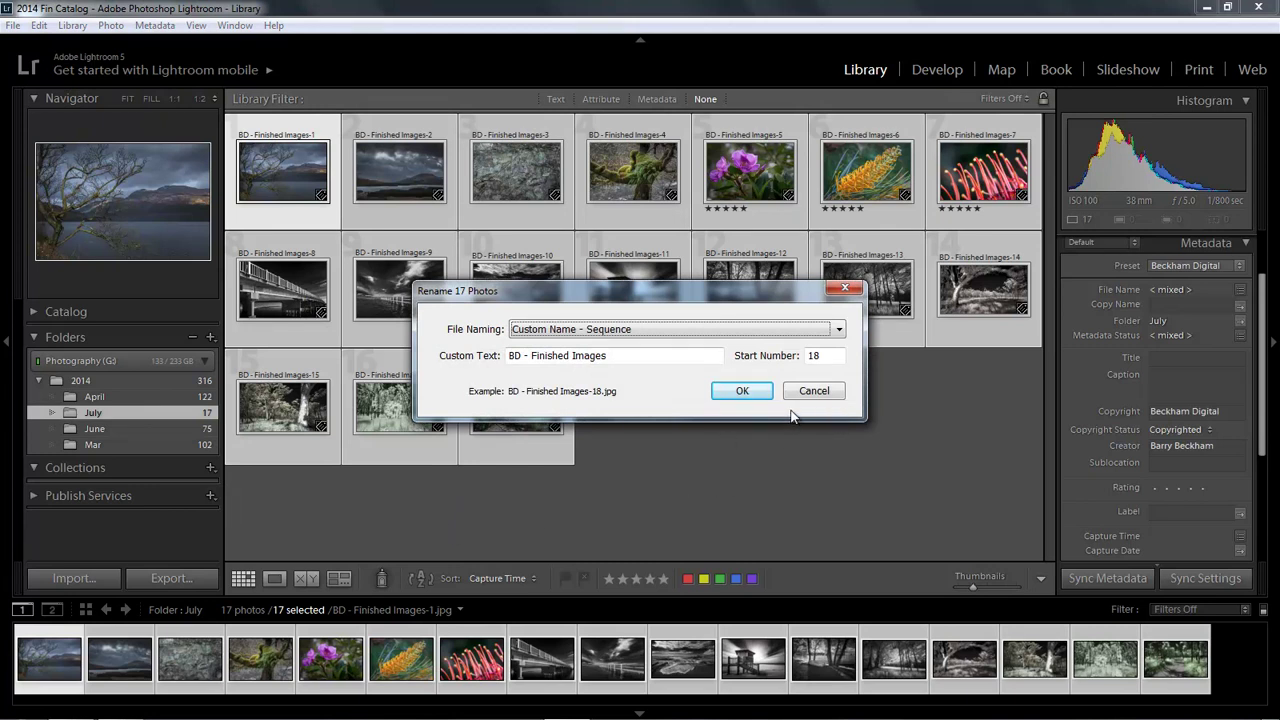
click(838, 331)
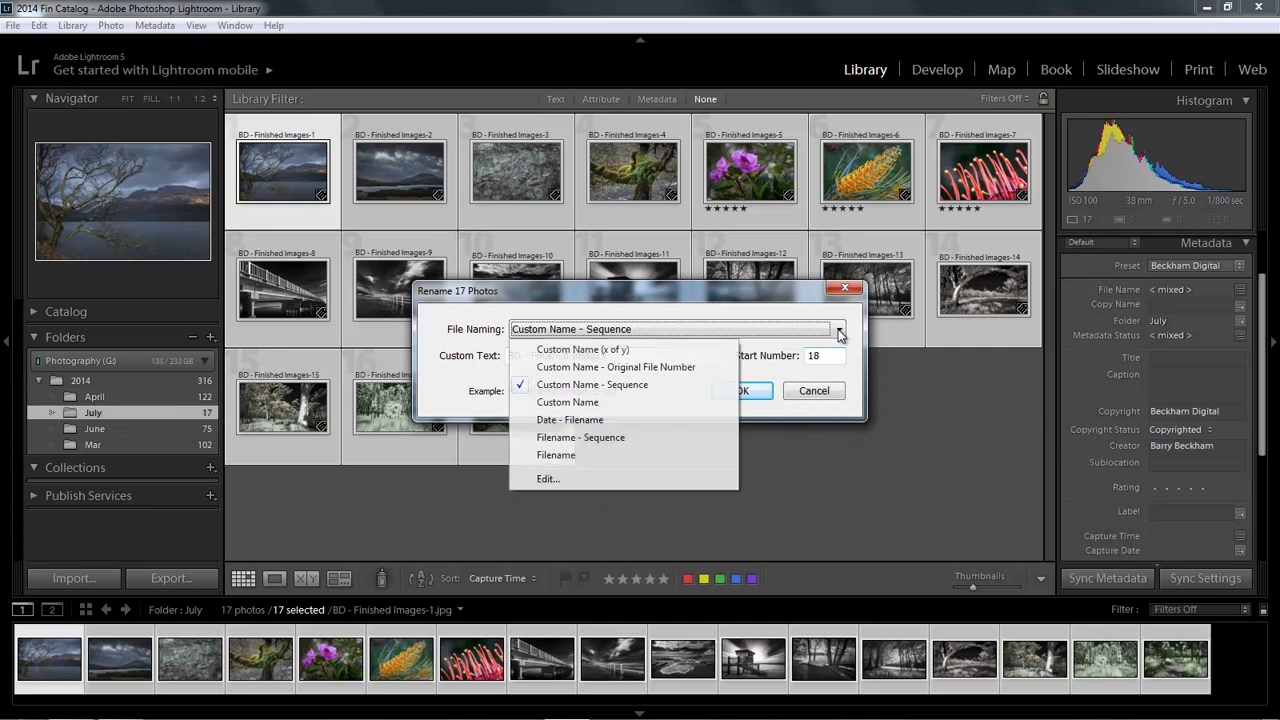
click(574, 483)
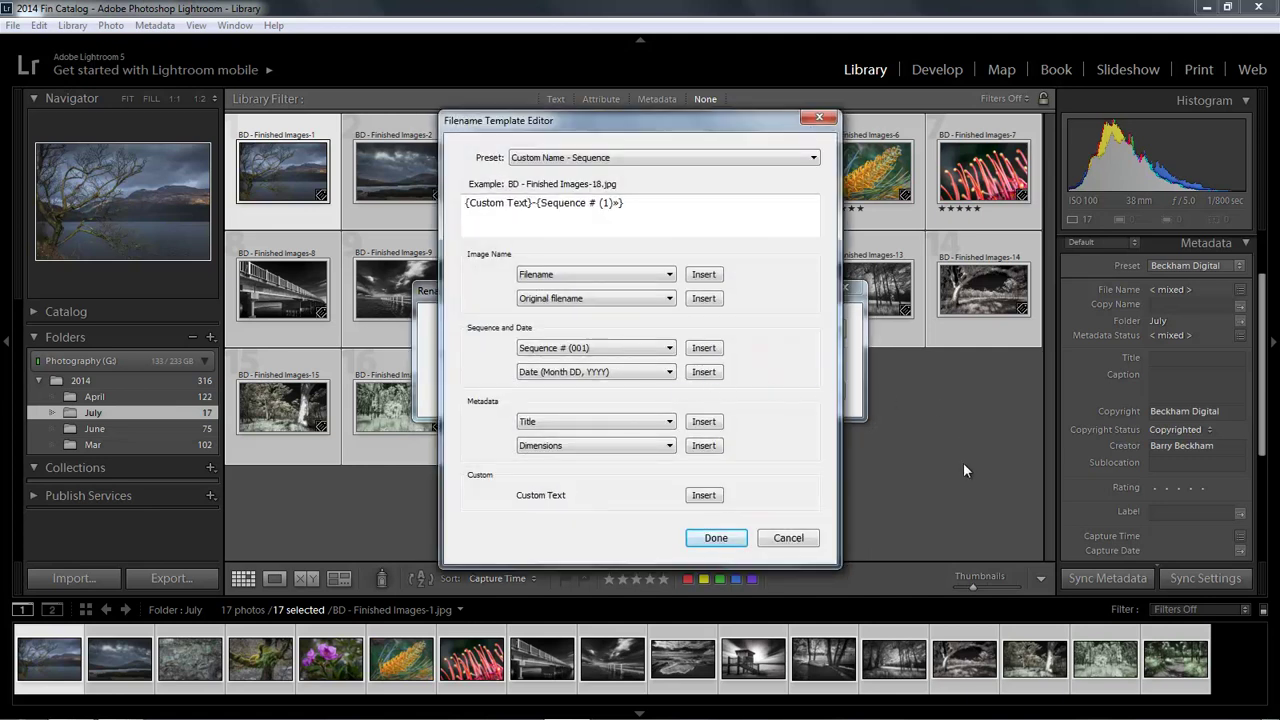
- Replace the filename template's contents with the prefix BD_ followed by the Date (Month DD, YYYY) token
click(574, 233)
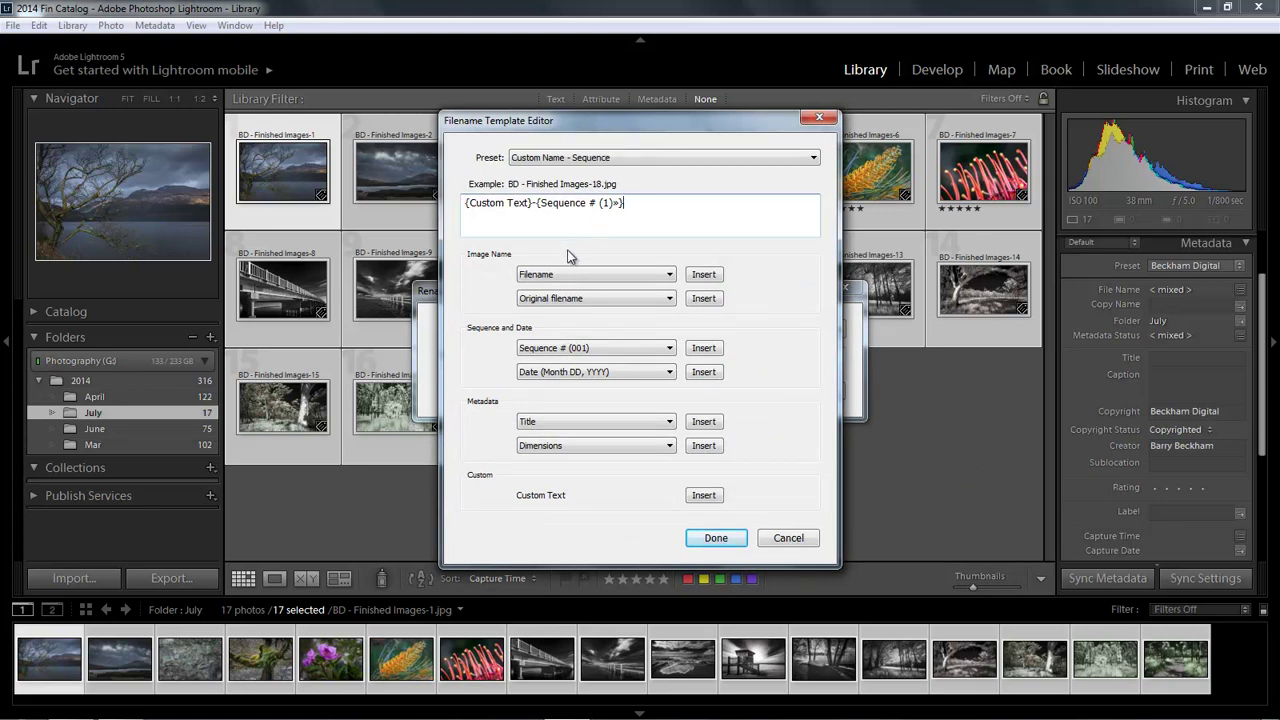
key(BackSpace)
key(BackSpace)
key(BackSpace)
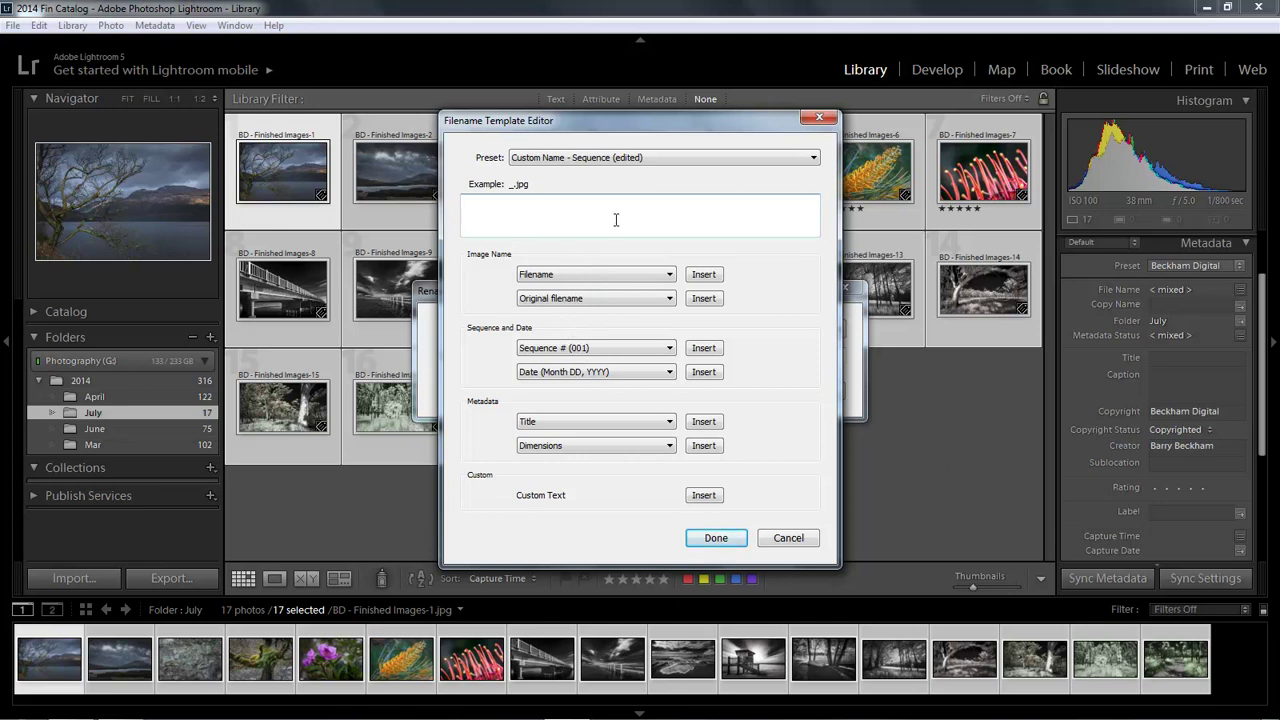
text(BD_)
click(669, 373)
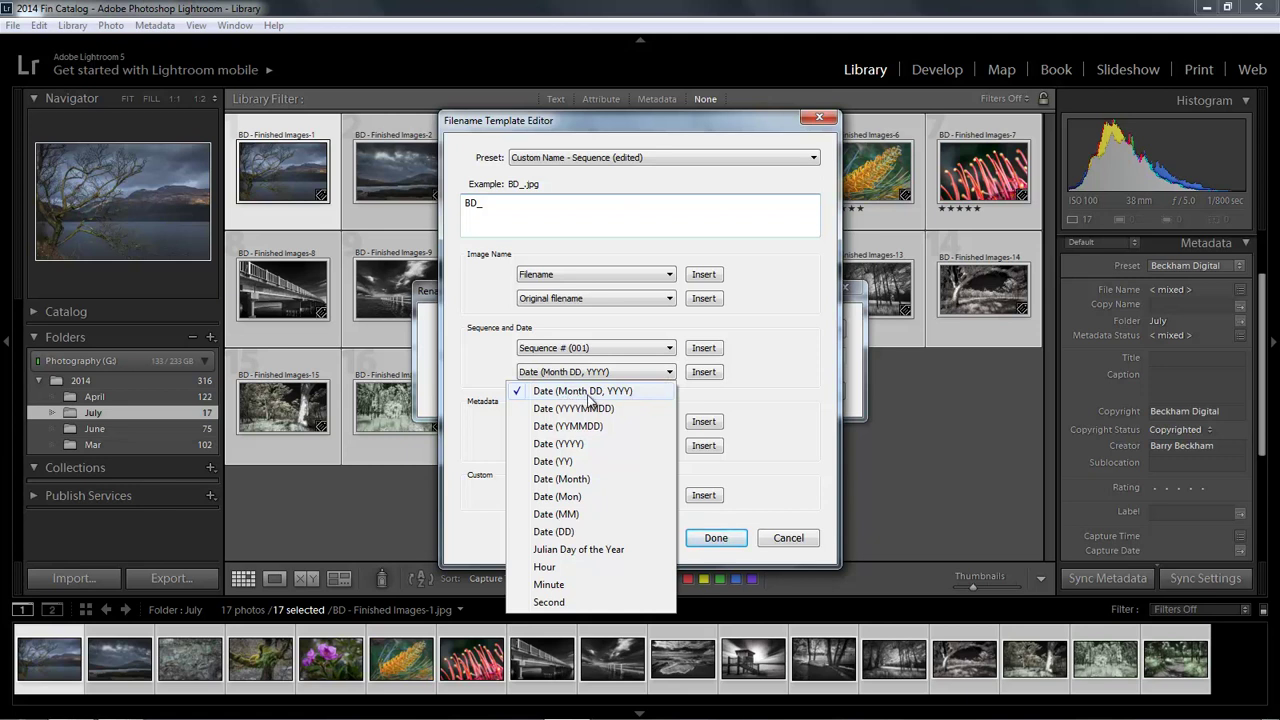
click(601, 396)
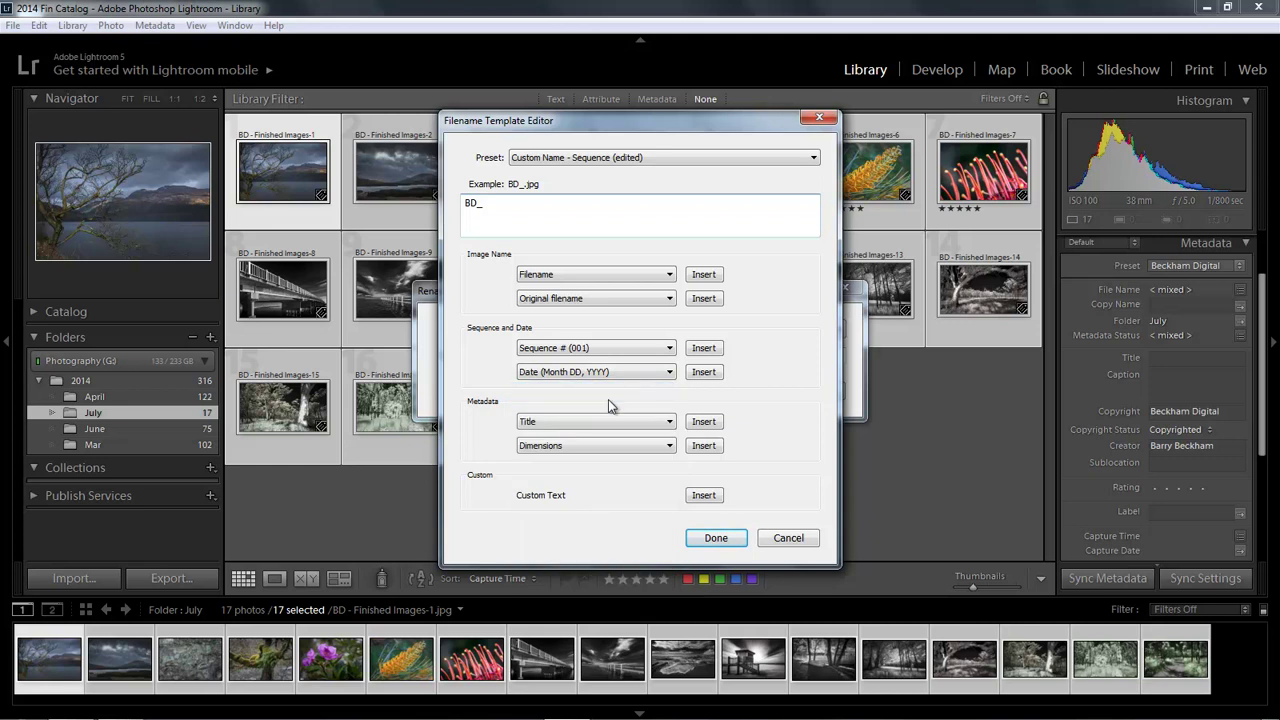
click(704, 372)
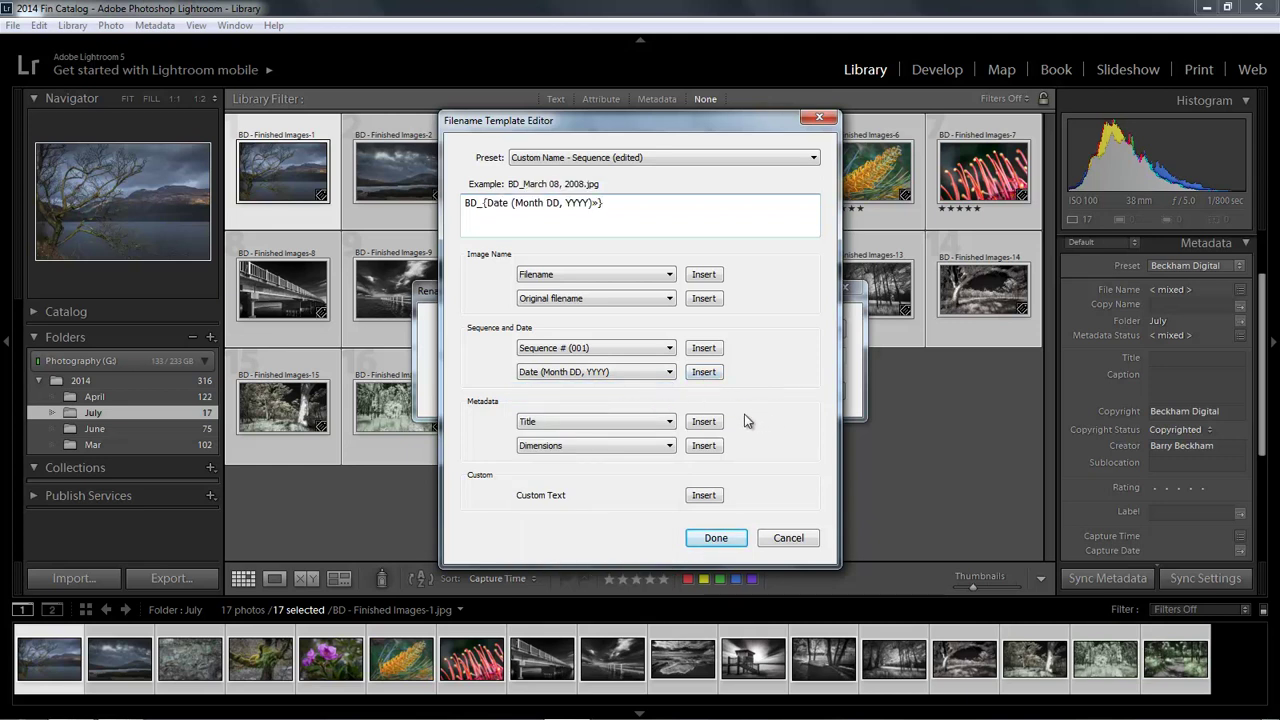
- Add the Sequence # (001) token at the end of the template, separated from the date by an underscore
click(668, 350)
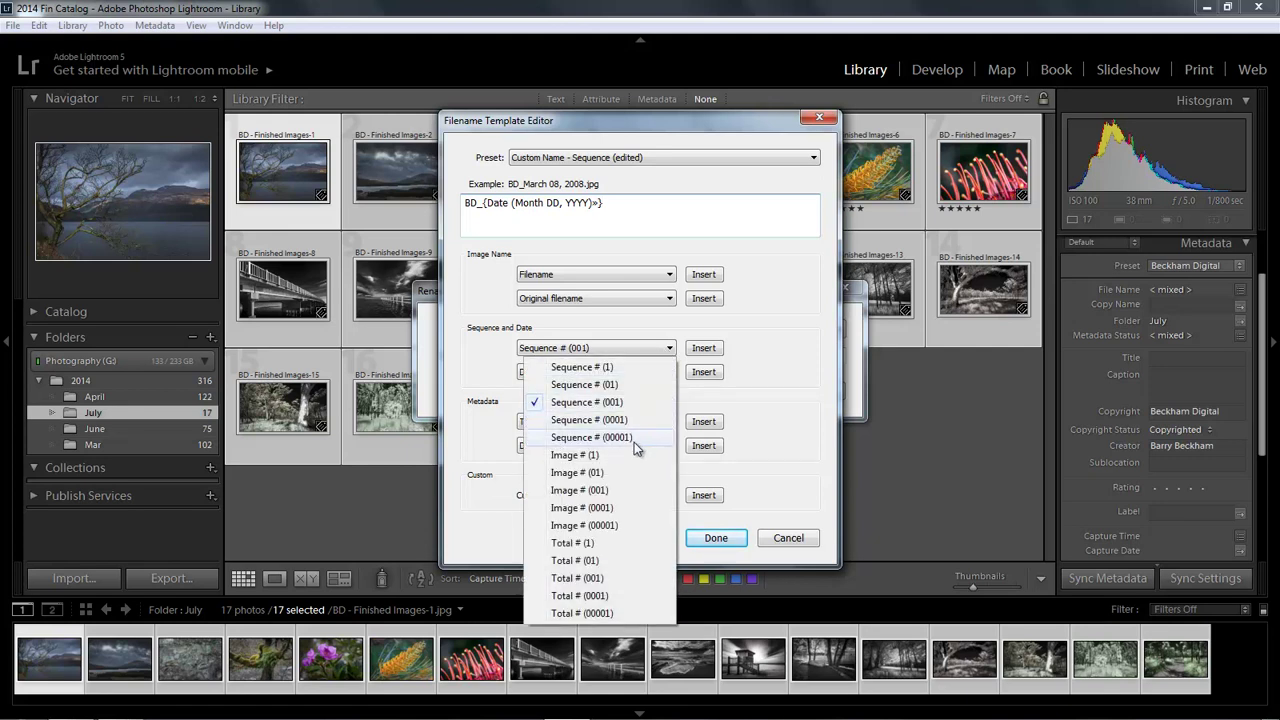
click(580, 405)
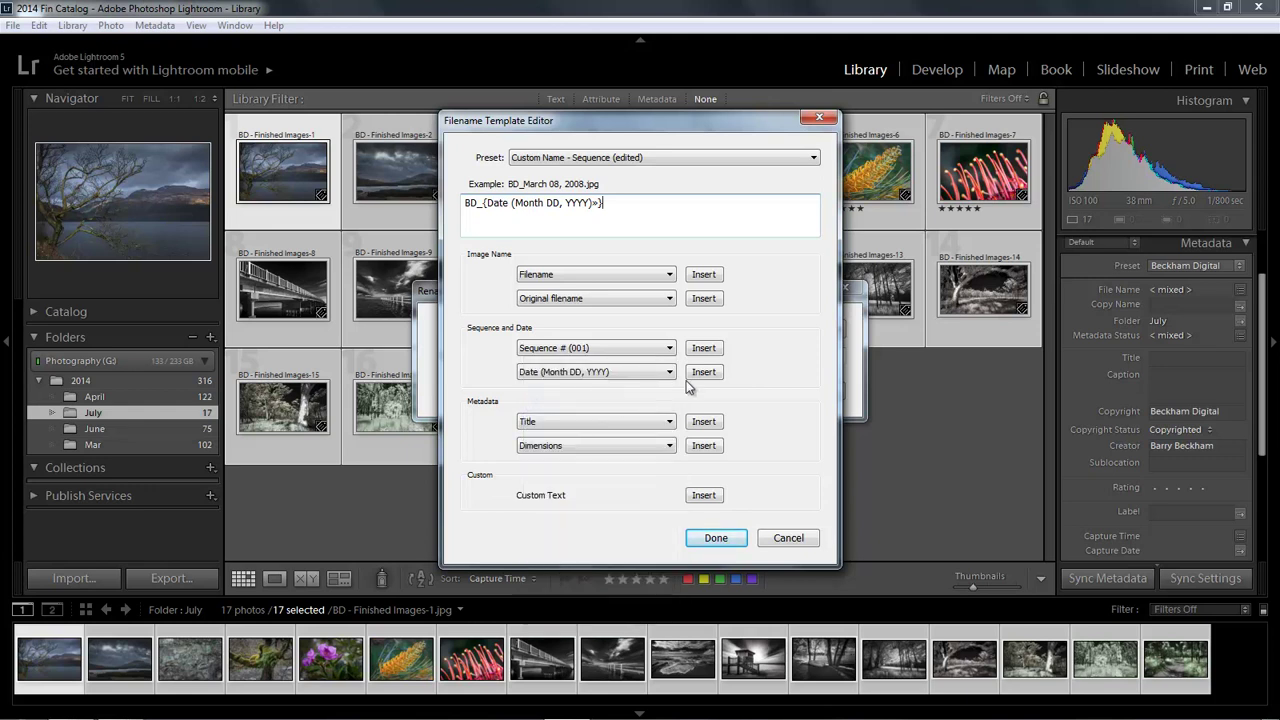
click(706, 349)
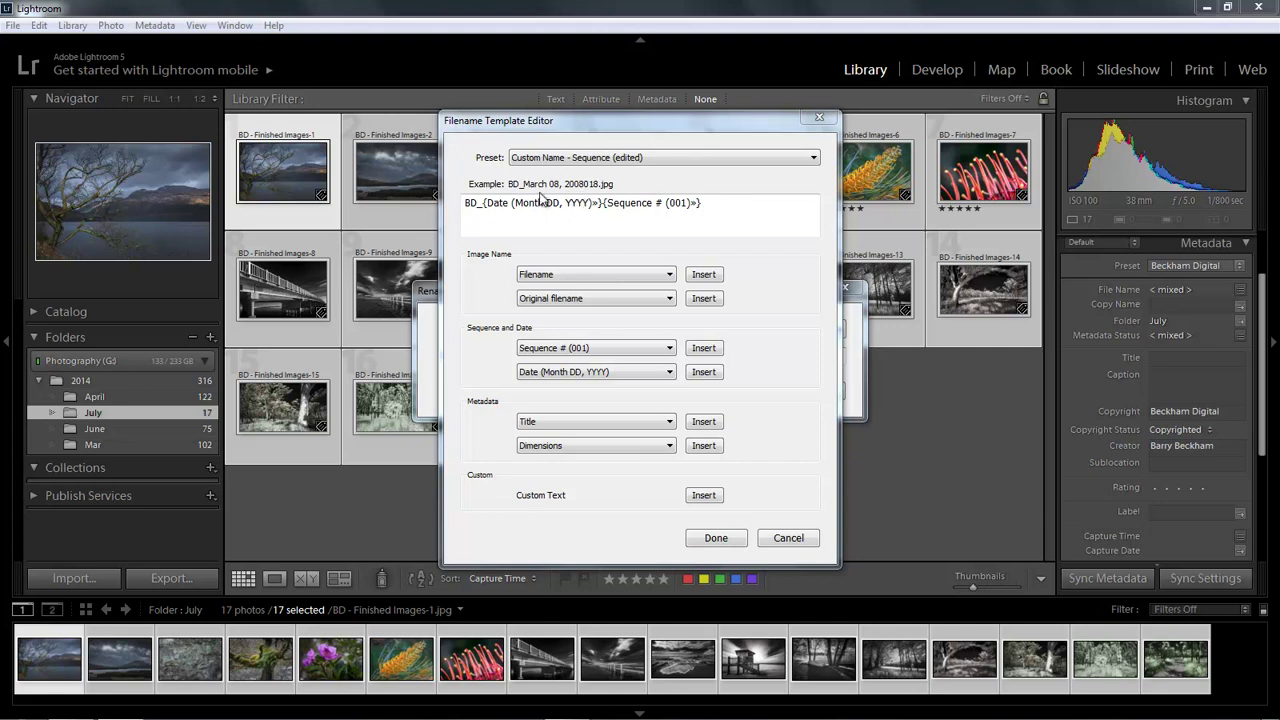
click(601, 204)
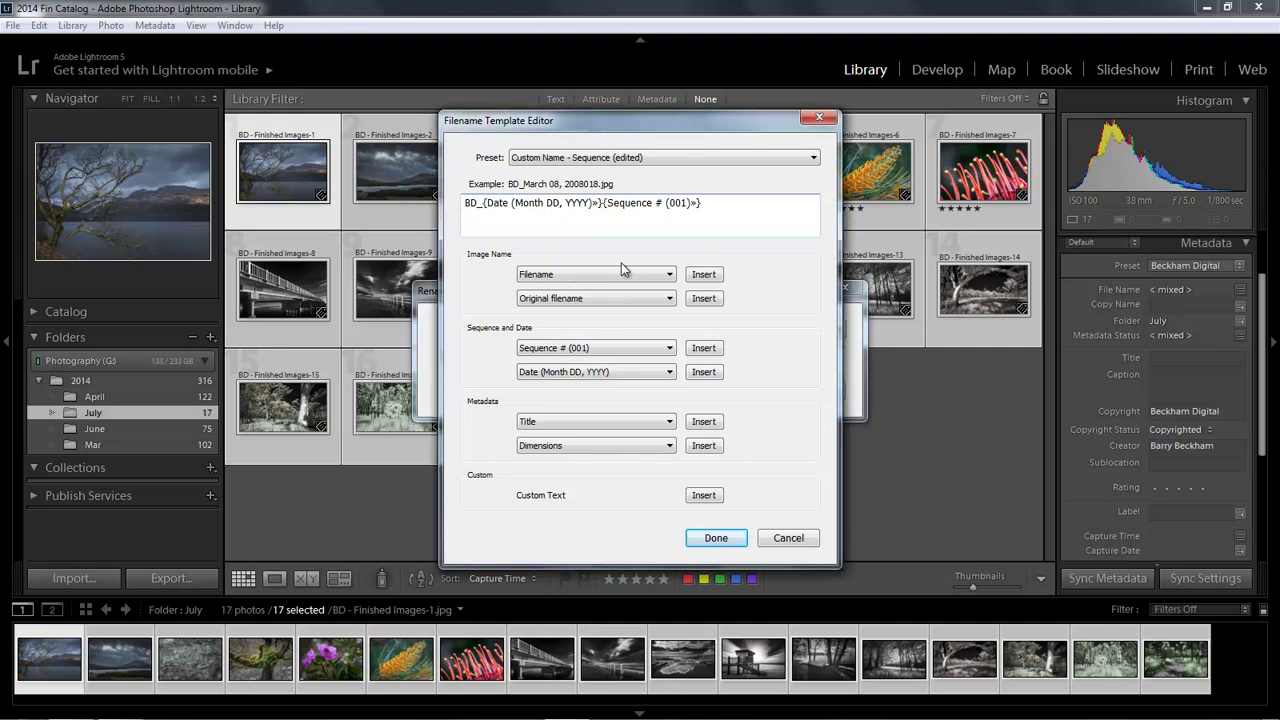
text(_)
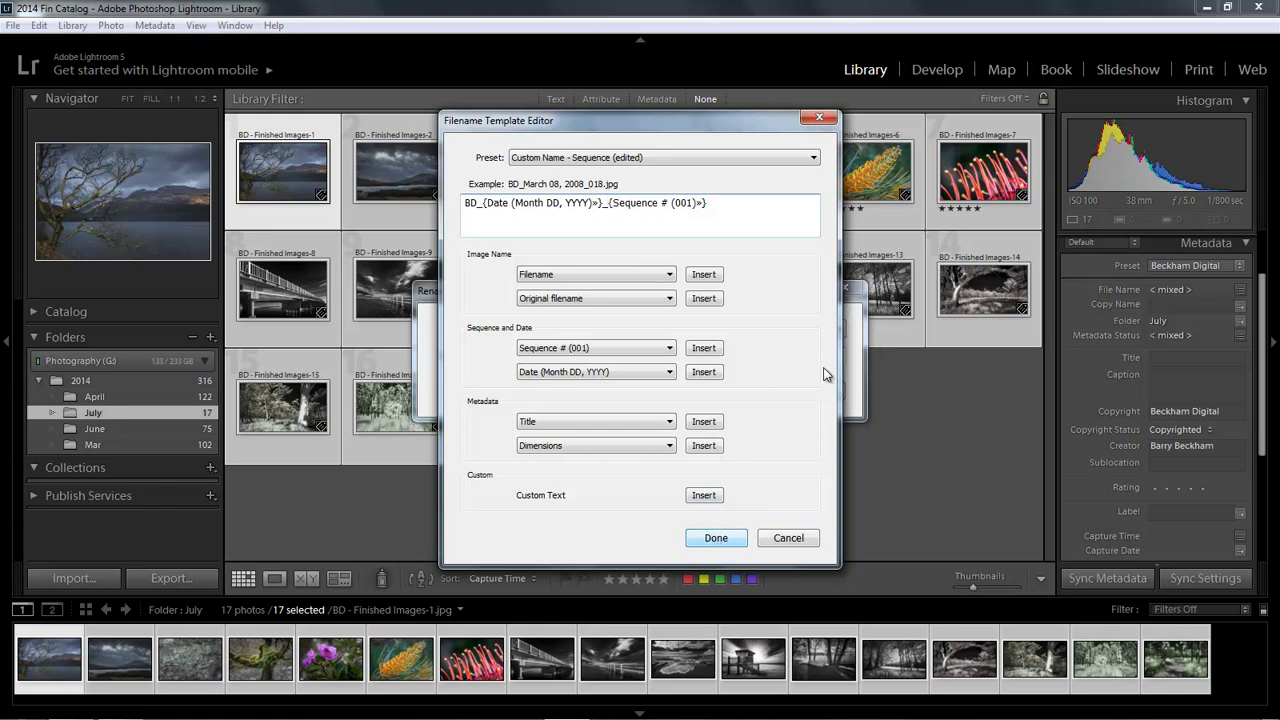
- Save the template as a new preset named BD Date No and rename the July photos with it
click(812, 158)
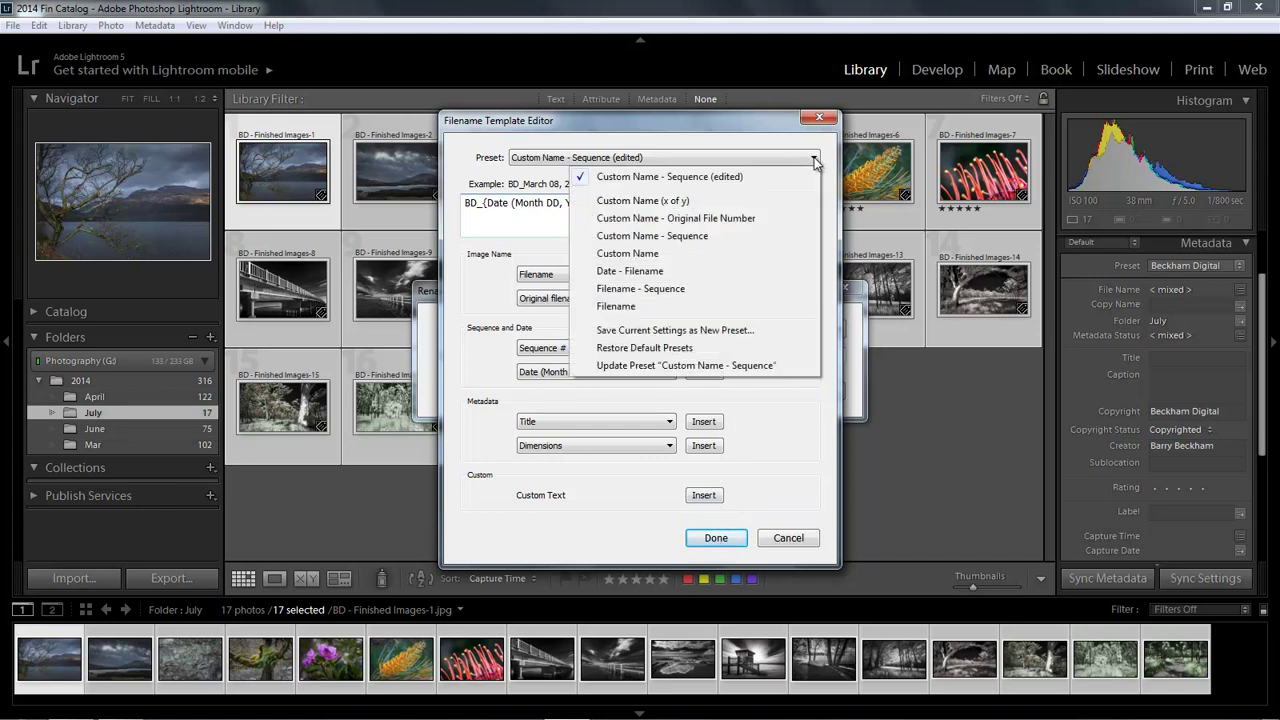
click(646, 340)
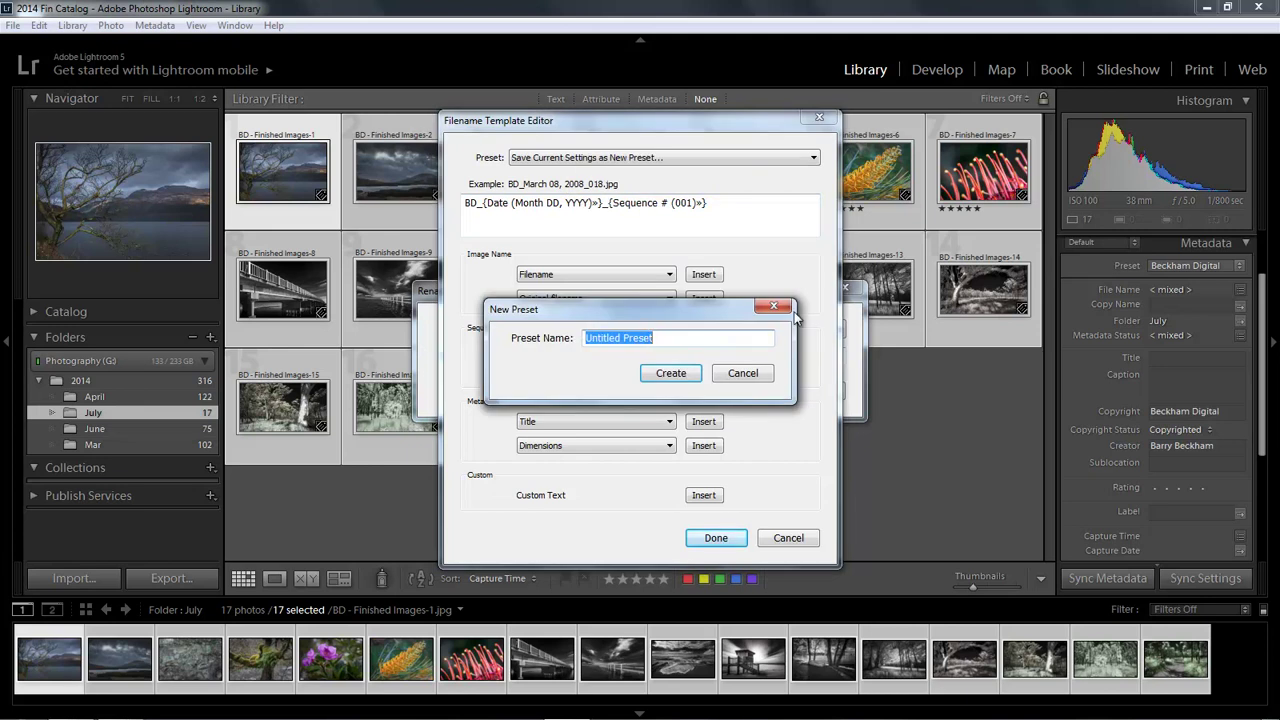
text(BD )
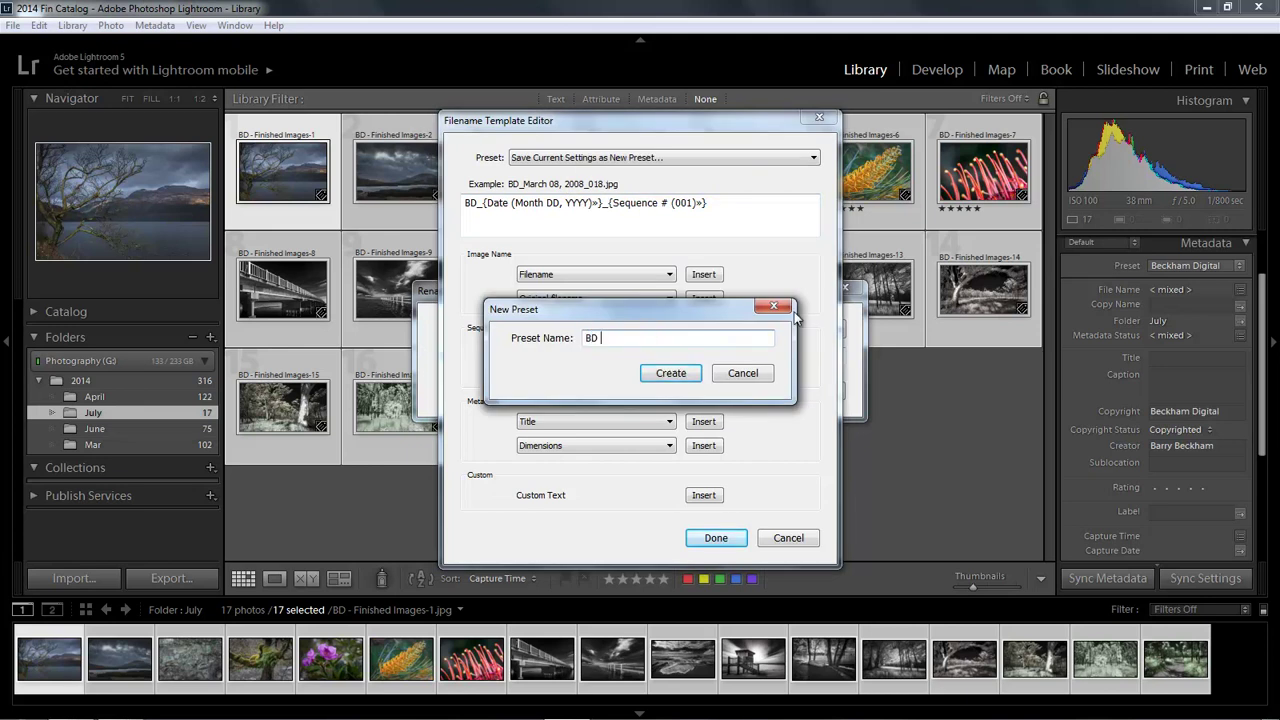
text(Date No)
click(668, 374)
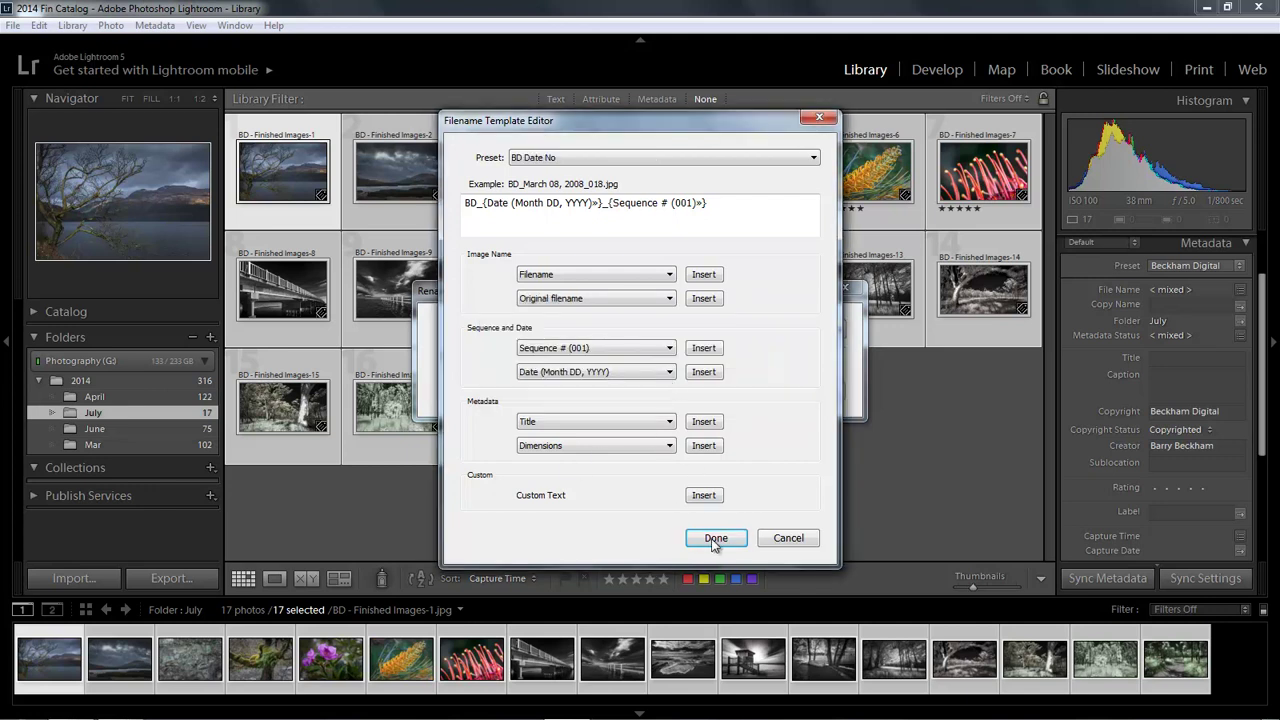
click(716, 538)
click(746, 391)
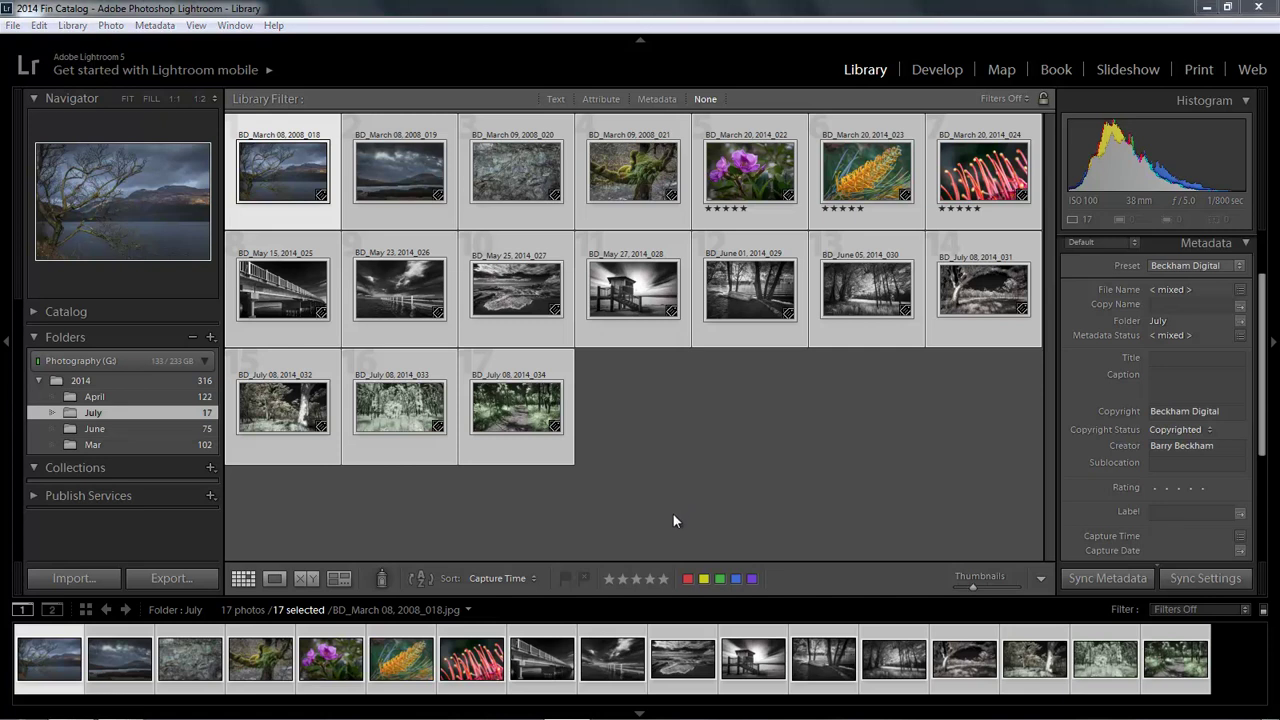
- Run the batch rename on the July photos again with the BD Date No naming preset
key(F2)
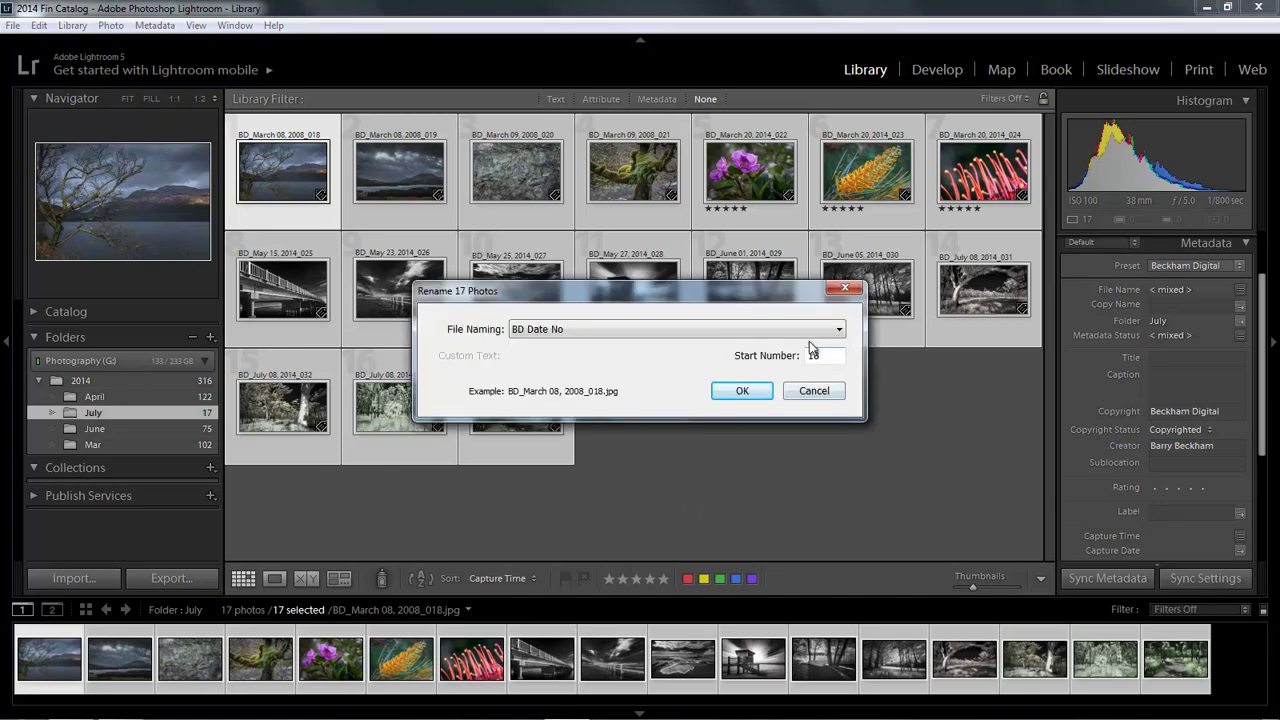
click(838, 330)
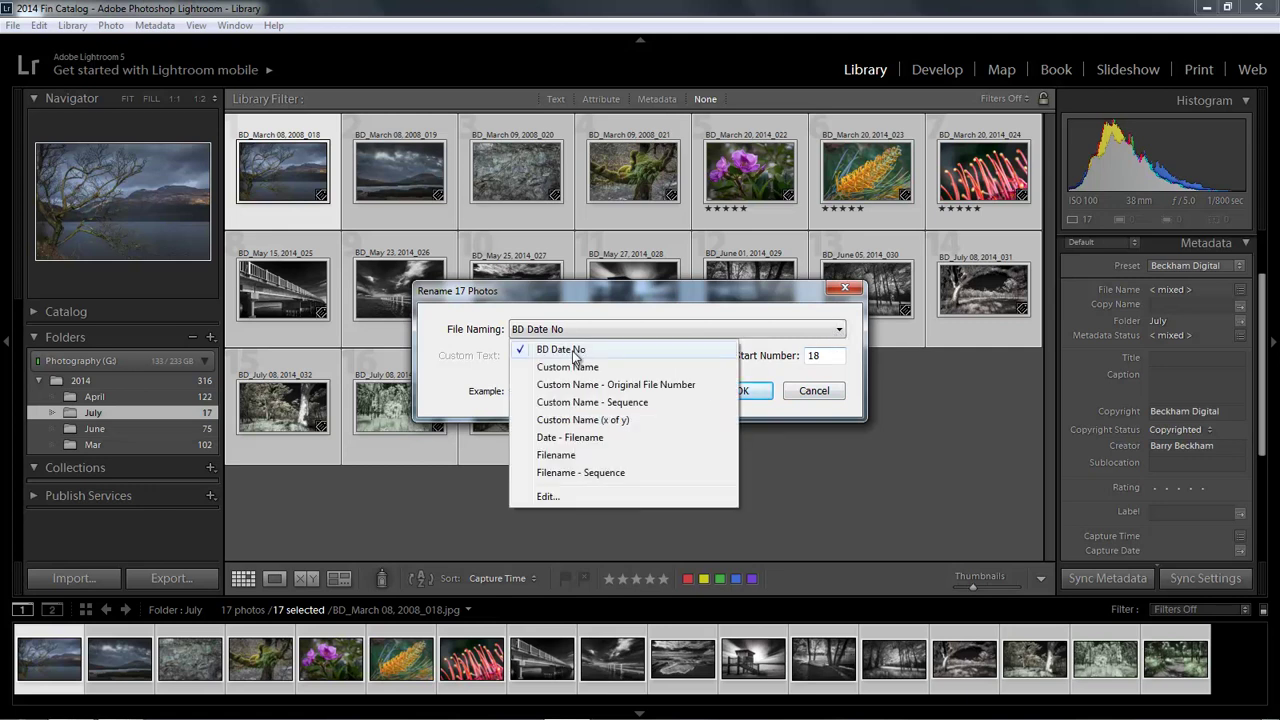
click(572, 356)
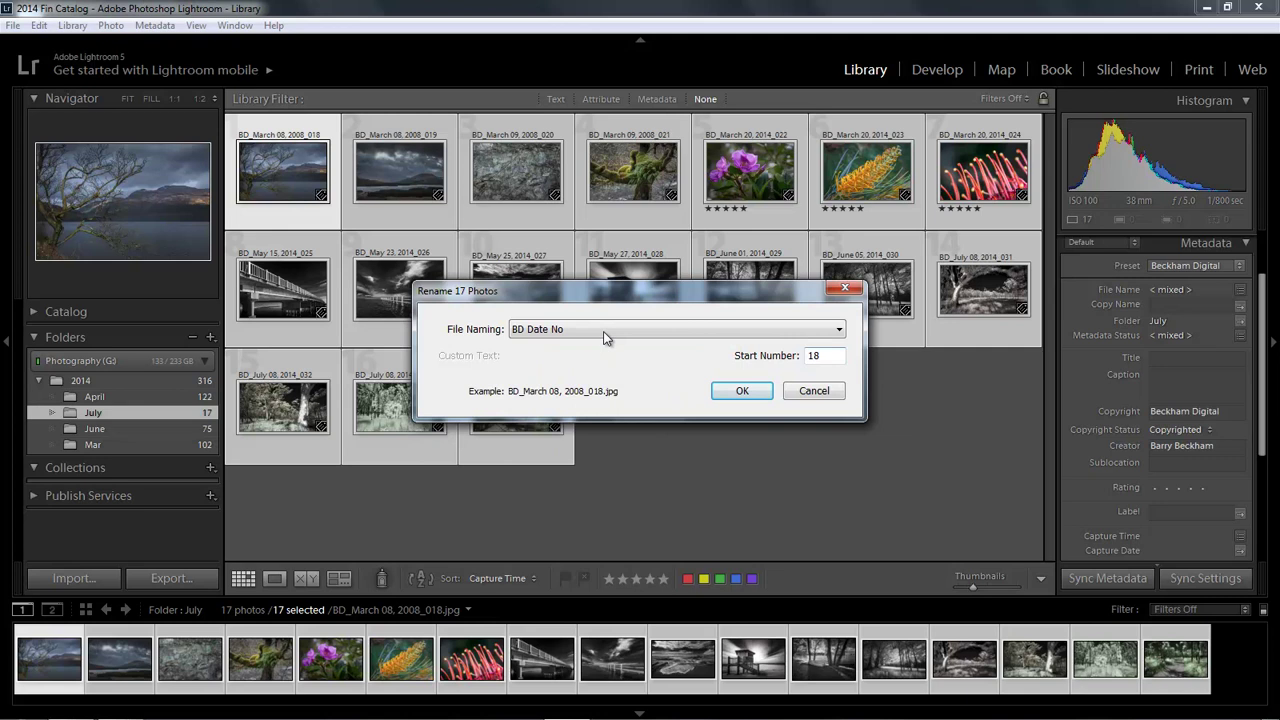
click(742, 392)
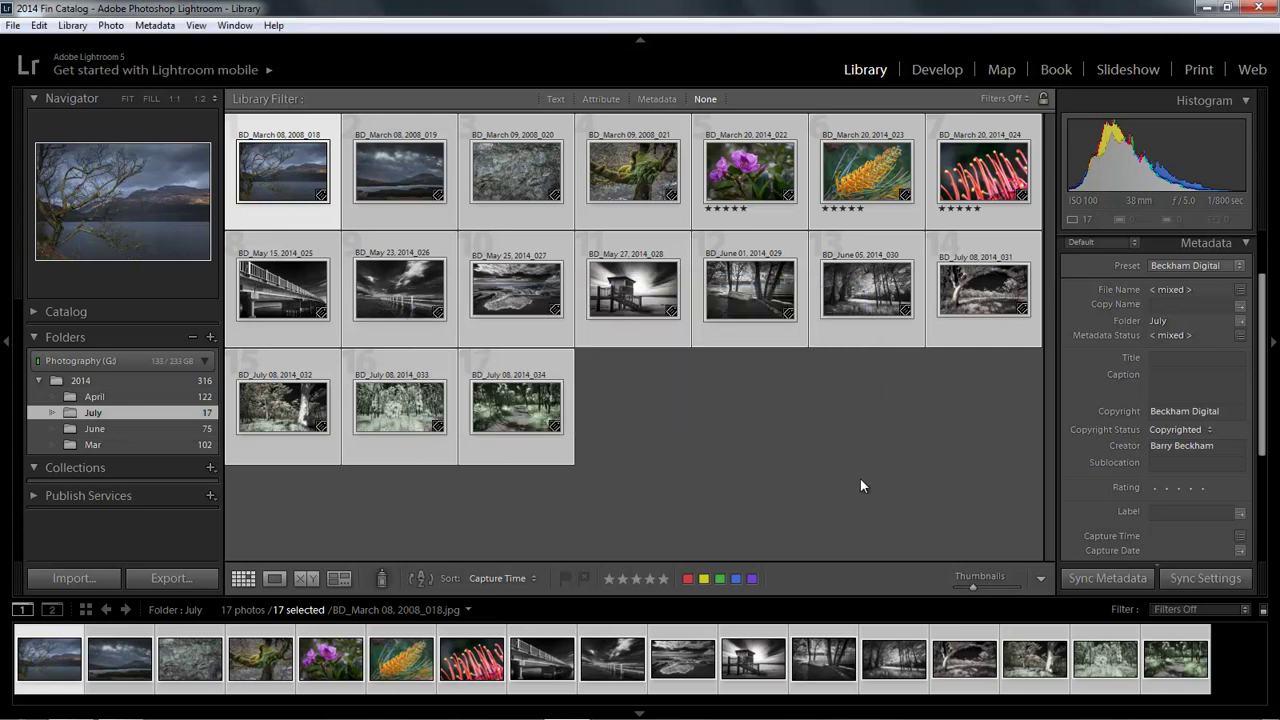
- Step forward through the July photos to the yellow flower photo, sixth in the grid
key(Right)
key(Right)
key(Right)
key(Right)
key(Right)
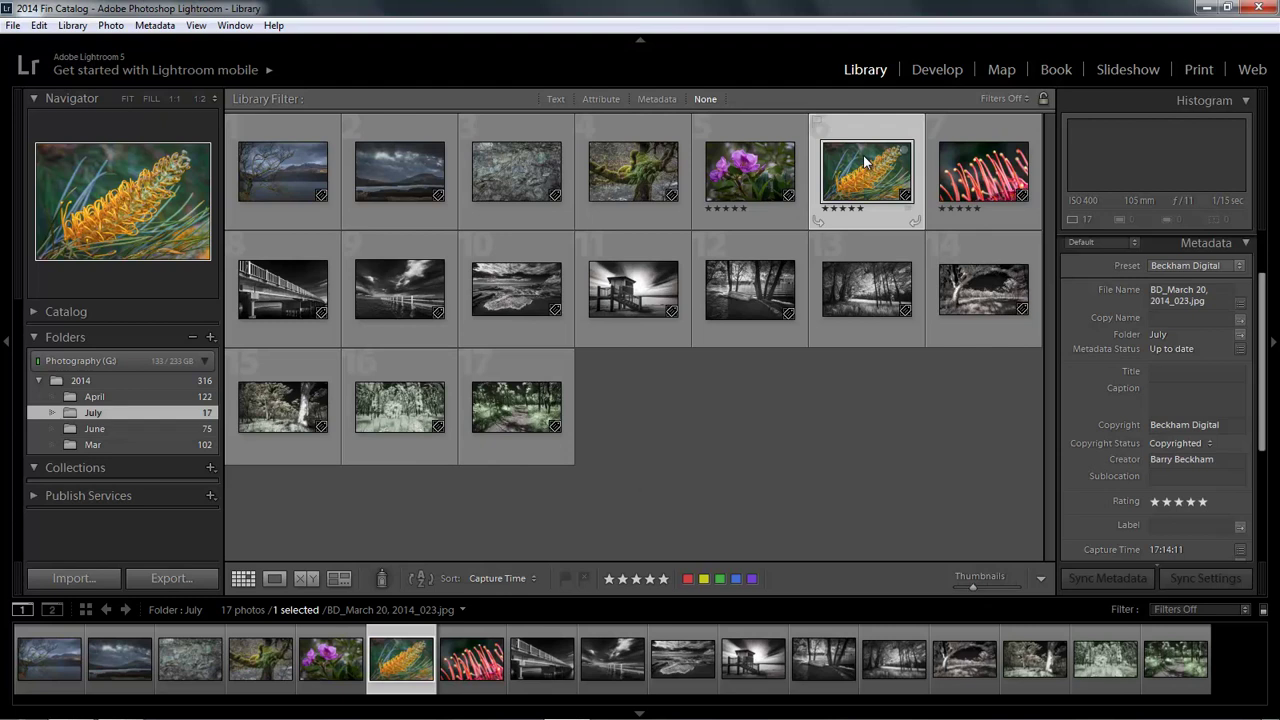
mouse_move(865, 160)
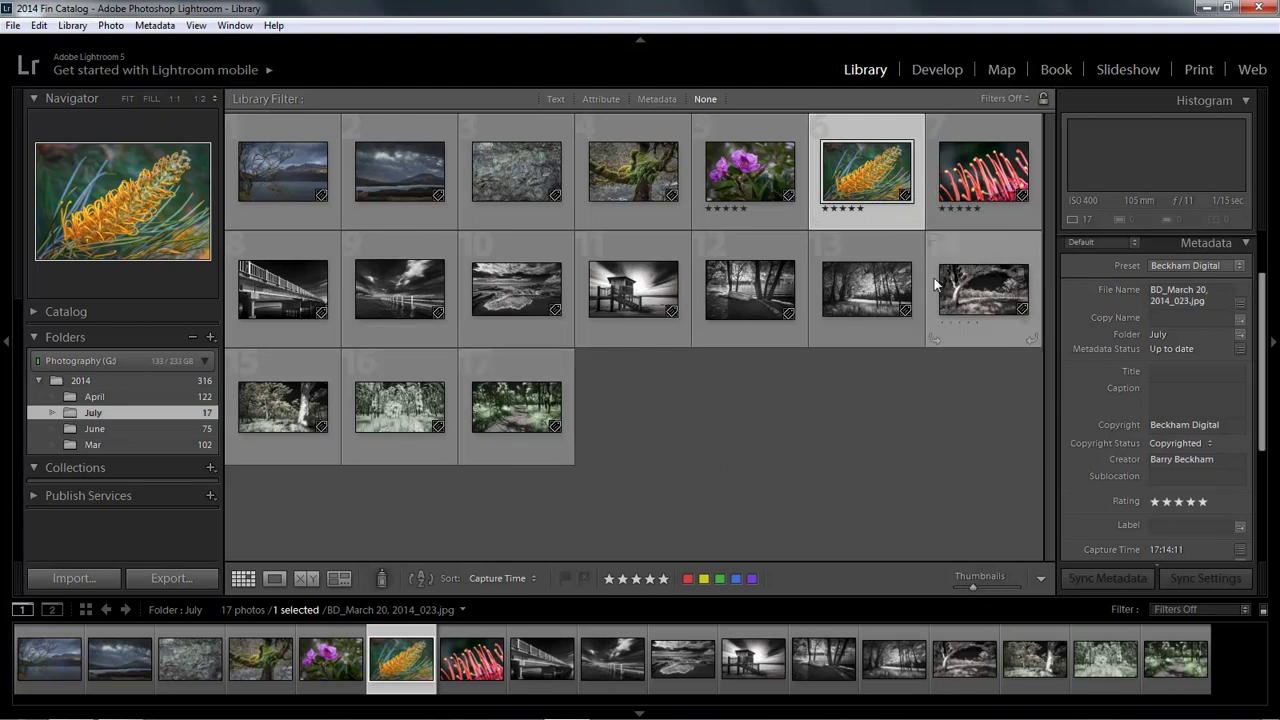
click(275, 171)
key(F2)
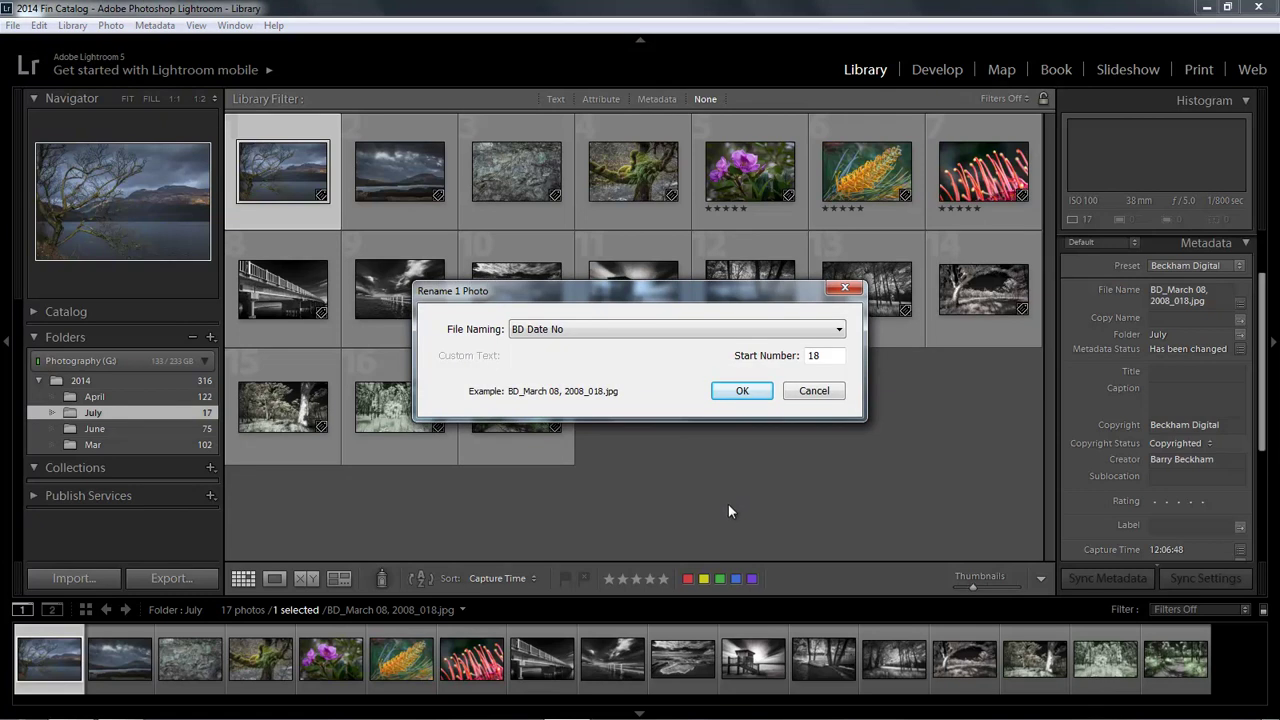
click(805, 396)
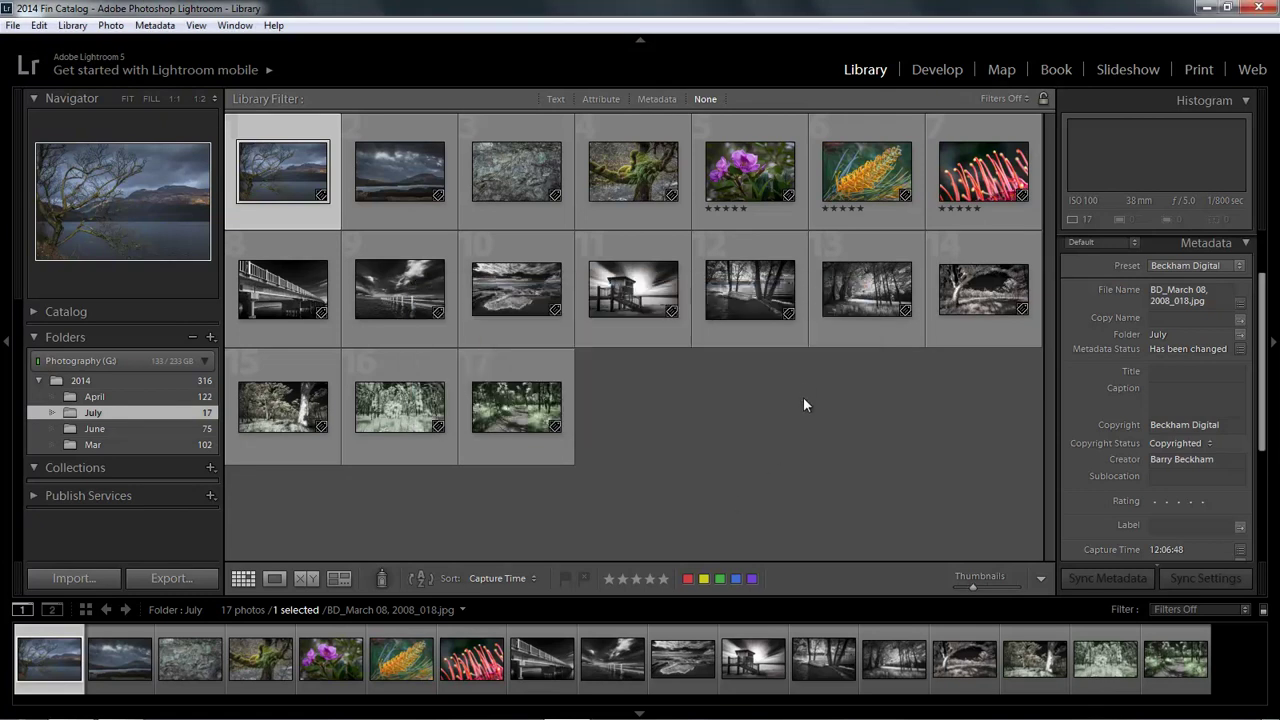